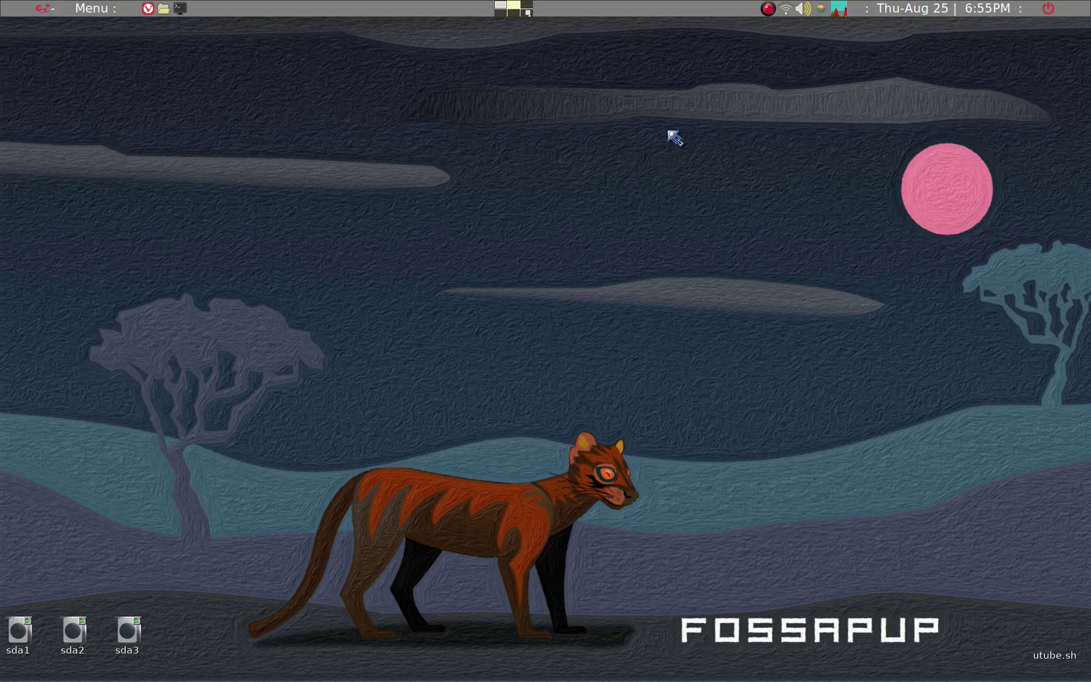
Step: Launch Puppy Package Manager by running ppm from the rofi launcher
{"action": "key", "text": "super+d"}
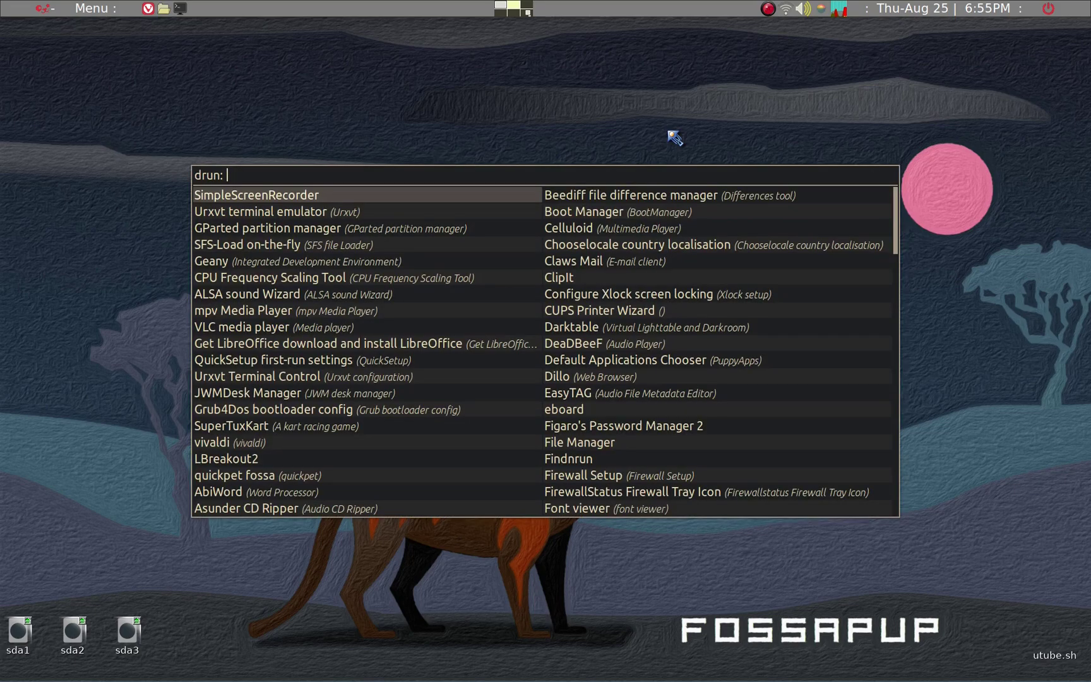
{"action": "type", "text": "ppm"}
{"action": "key", "text": "Return"}
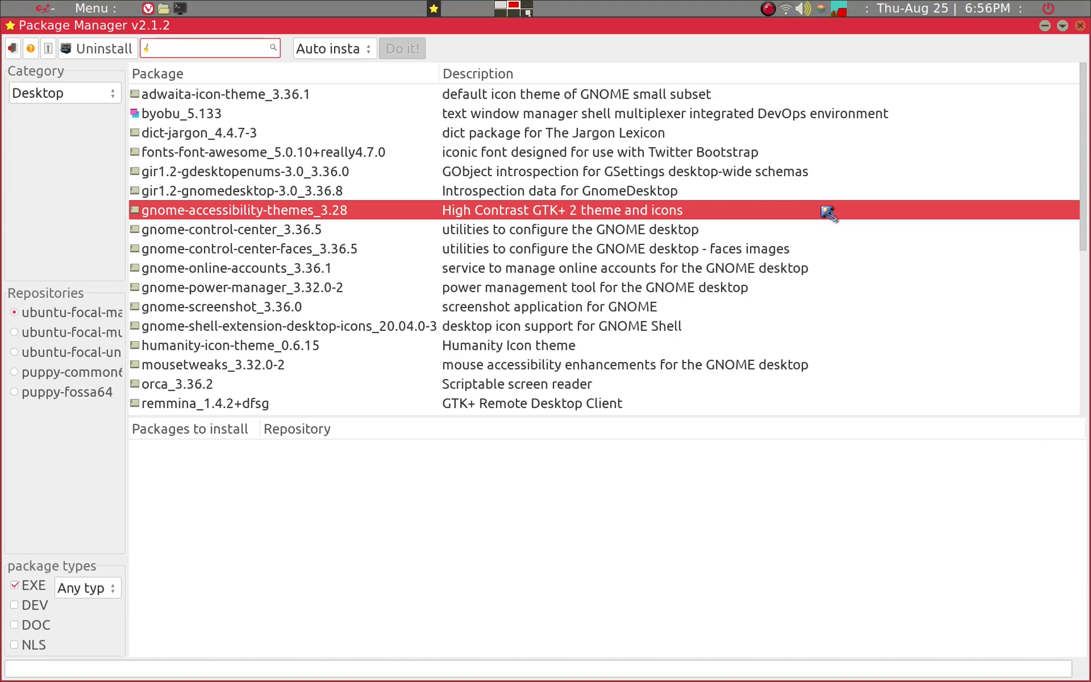
Step: Close the Puppy Package Manager window with Alt+F4
{"action": "key", "text": "alt+F4"}
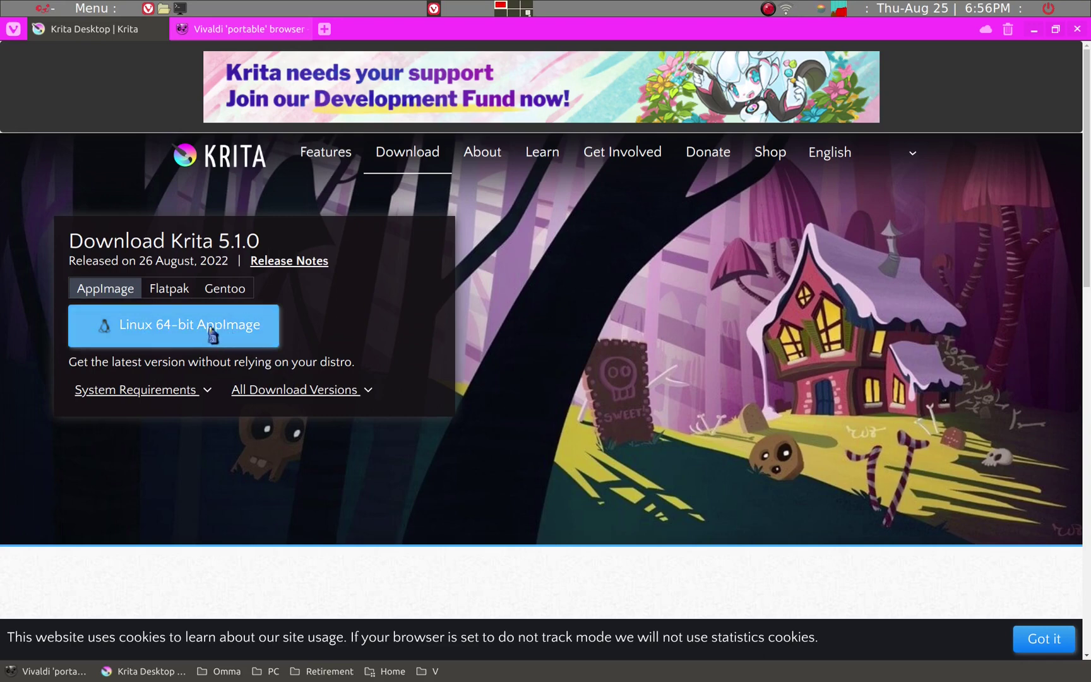
Step: Download the Krita 5.1.0 Linux 64-bit AppImage from the All Download Versions list
{"action": "left_click", "coordinate": [299, 392]}
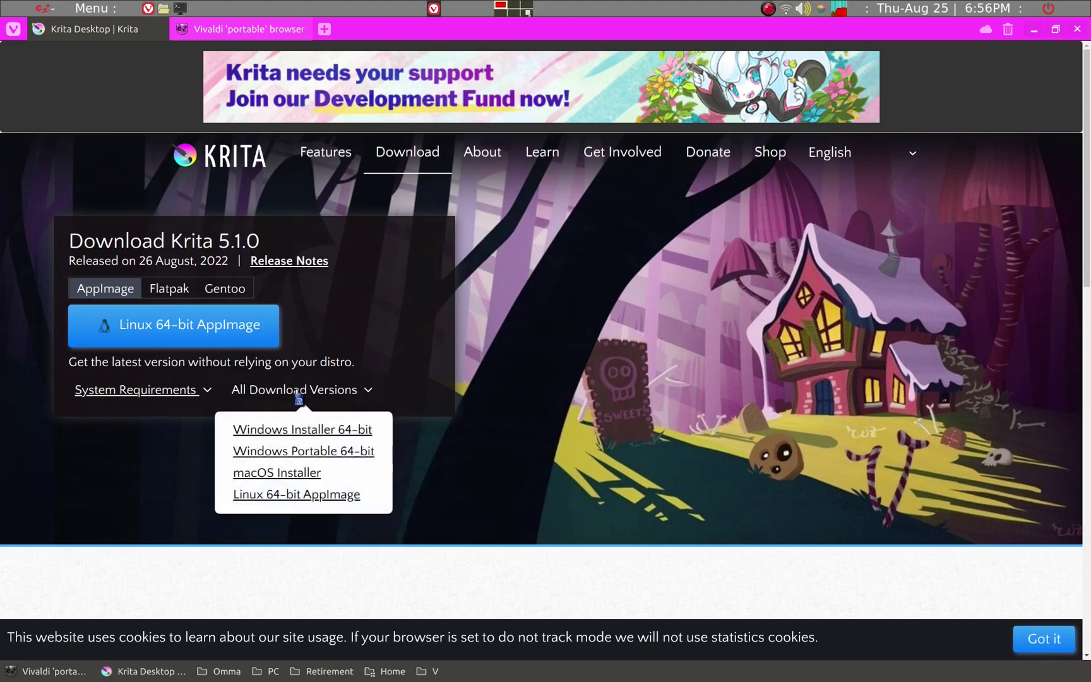
{"action": "left_click", "coordinate": [291, 496]}
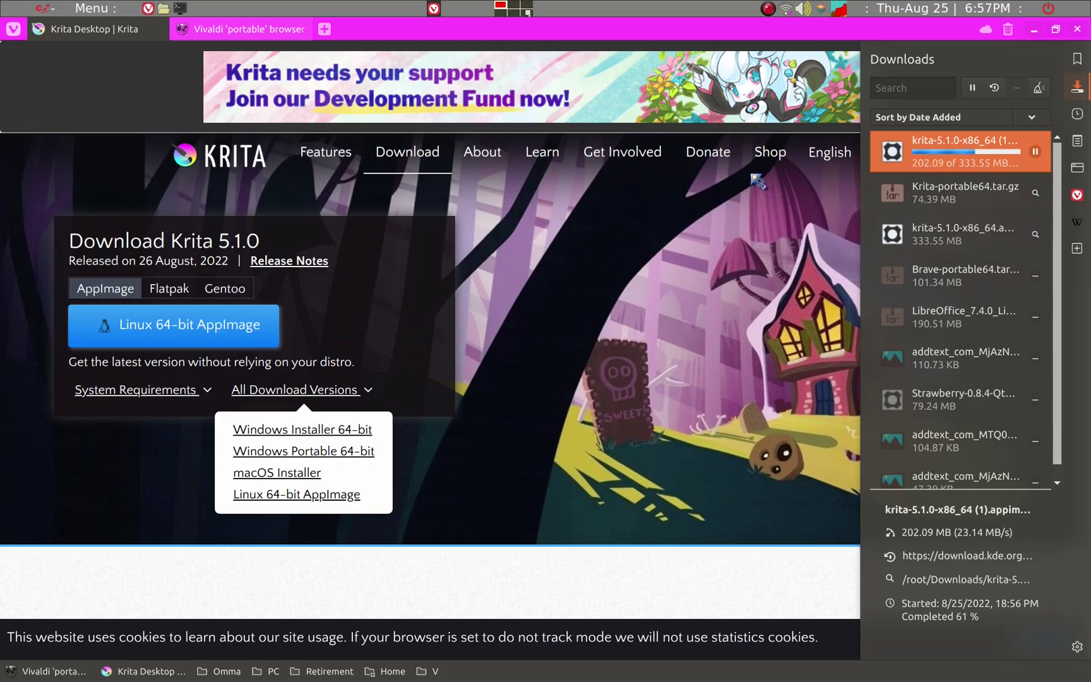
Step: On the second desktop, open Downloads in ROX-Filer, clear the old Krita files, and open a terminal there
{"action": "key", "text": "ctrl+alt+Right"}
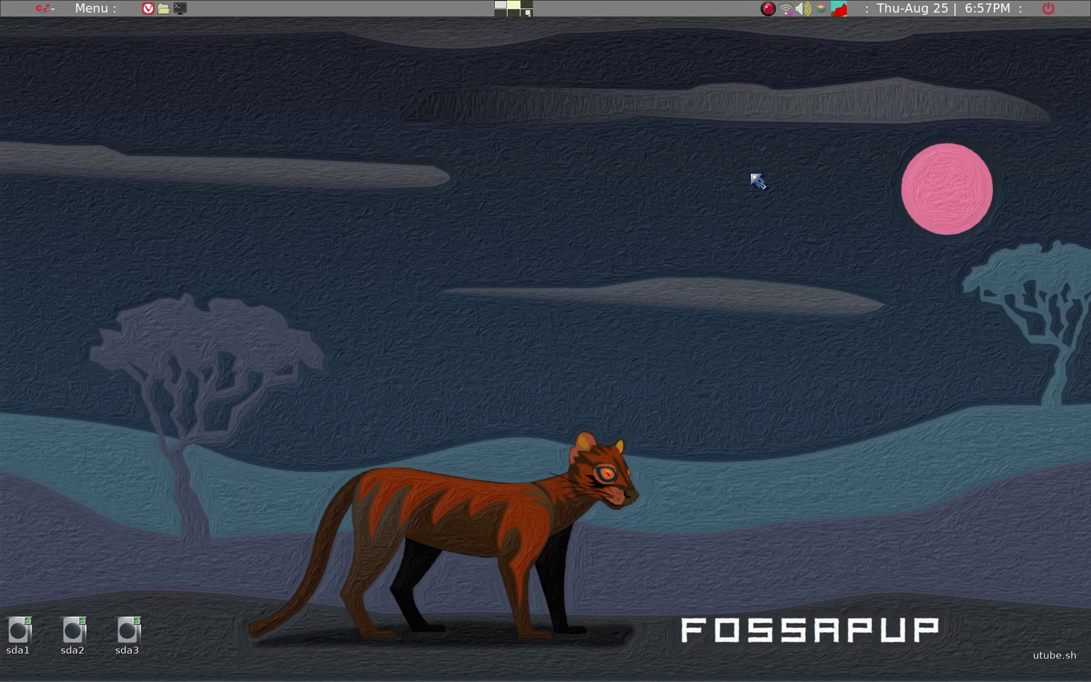
{"action": "key", "text": "super+e"}
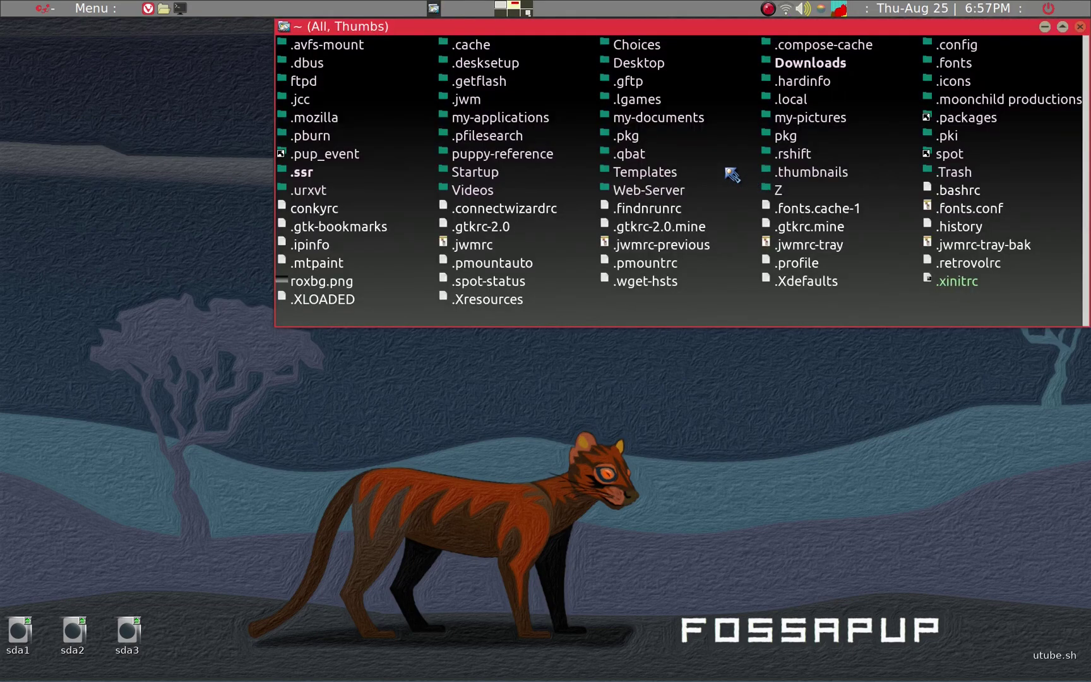
{"action": "left_click", "coordinate": [810, 63]}
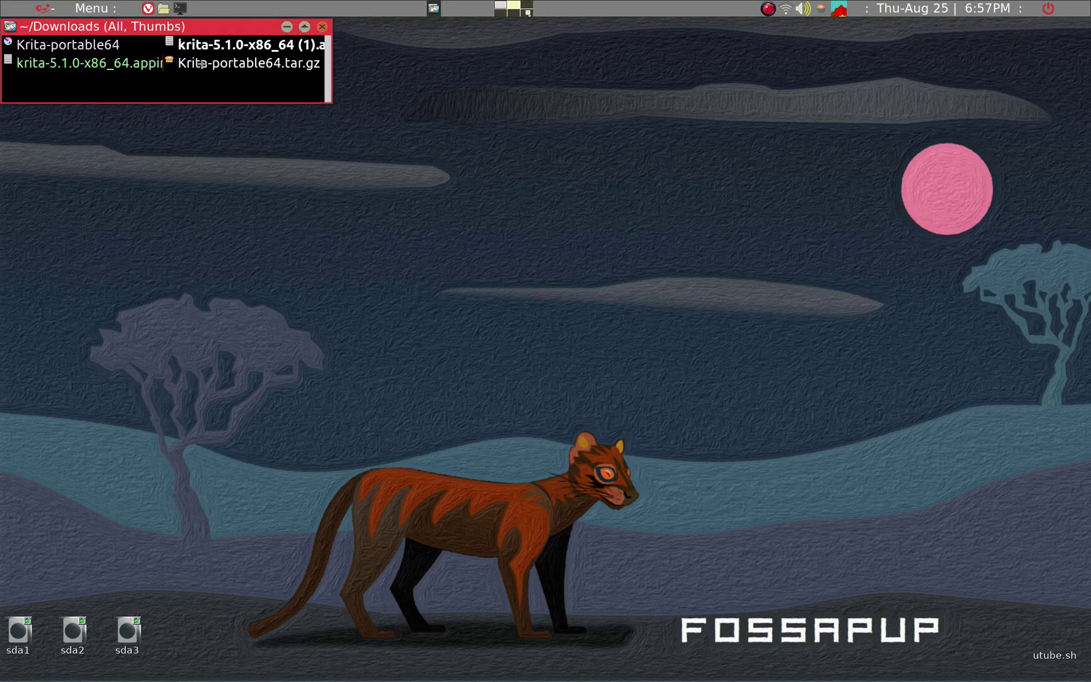
{"action": "left_click", "coordinate": [209, 70]}
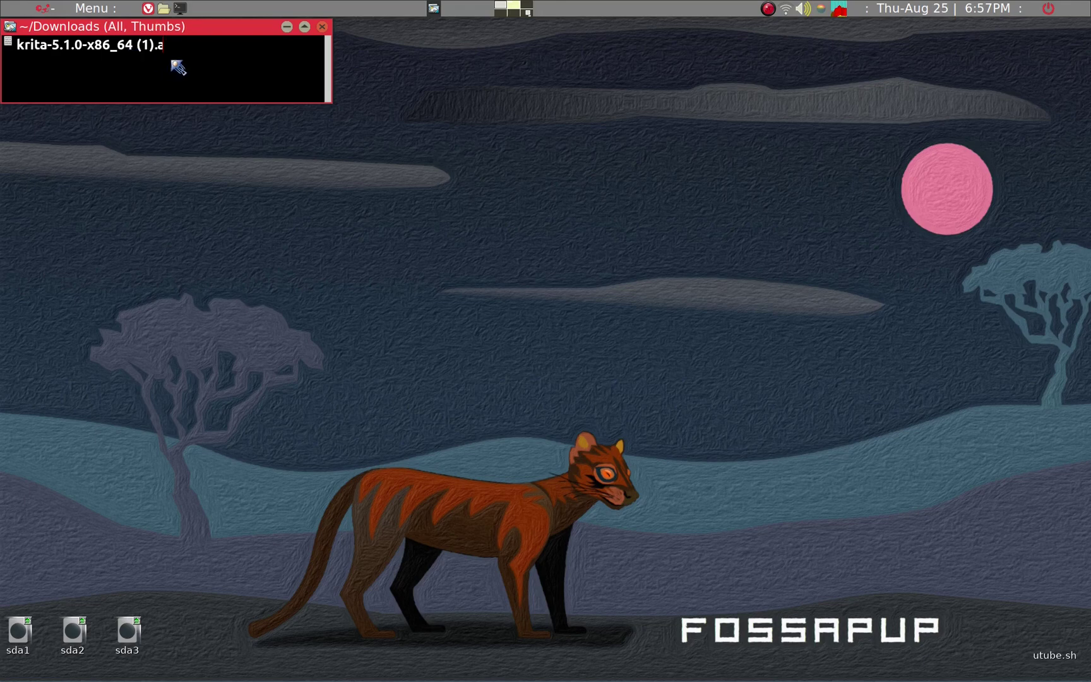
{"action": "key", "text": "grave"}
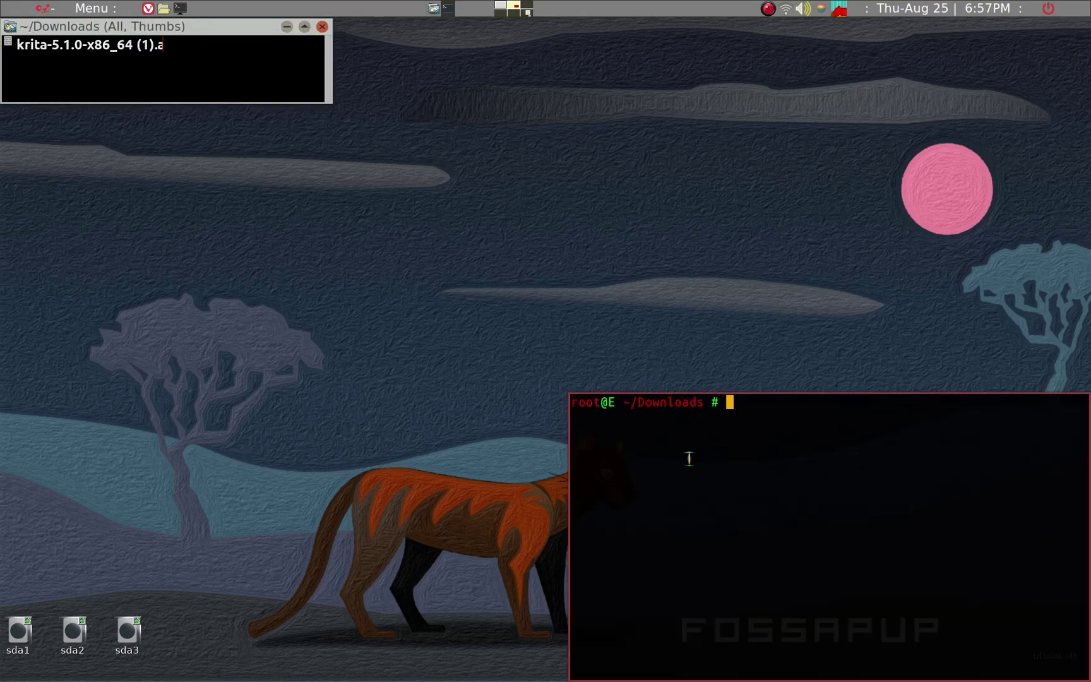
Step: List ~/Downloads and make the krita-5.1.0 AppImage executable with chmod +x
{"action": "type", "text": "ll"}
{"action": "key", "text": "Return"}
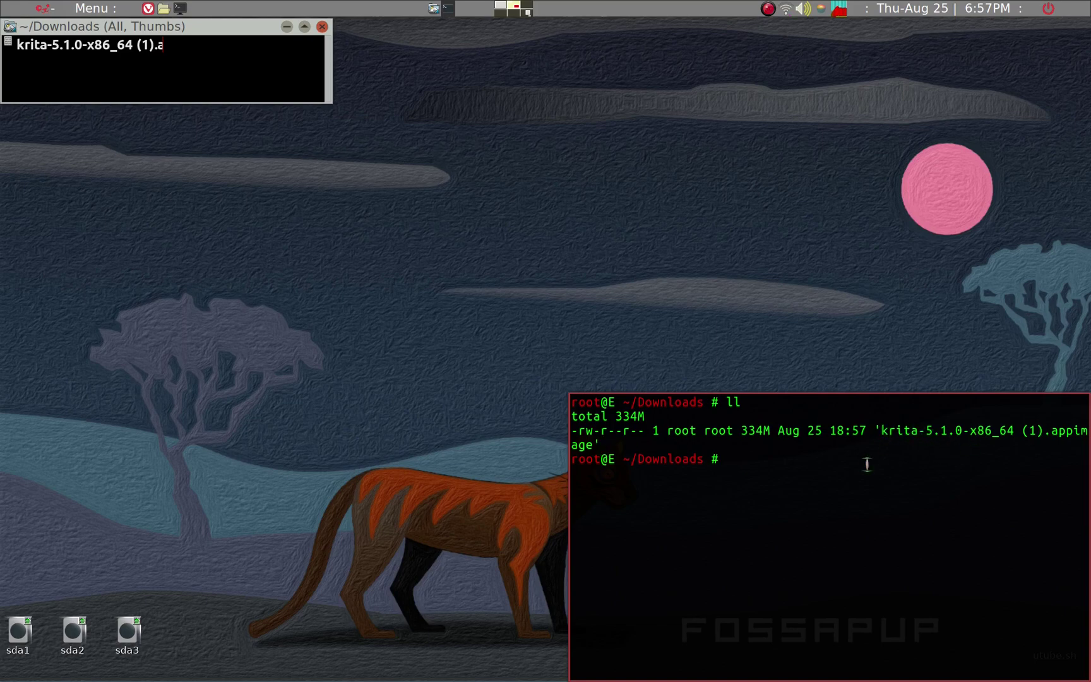
{"action": "type", "text": "chmod +x ./krit"}
{"action": "key", "text": "Tab"}
{"action": "key", "text": "Return"}
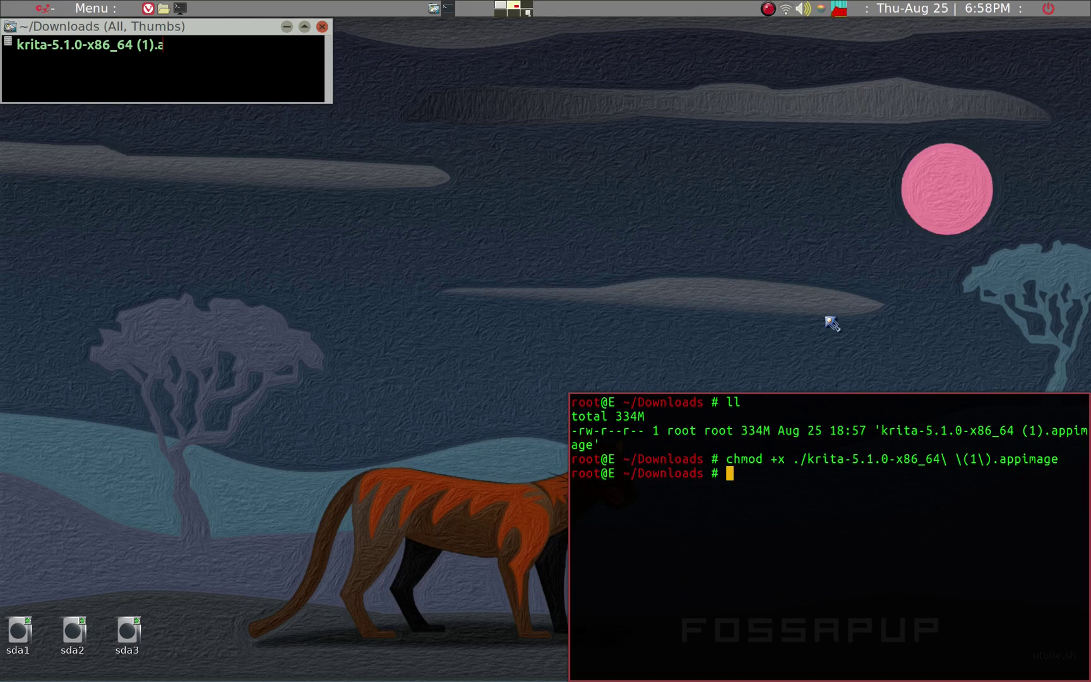
Step: Run the Krita AppImage by editing the recalled chmod command down to its path
{"action": "left_click_drag", "start_coordinate": [240, 31], "coordinate": [586, 261]}
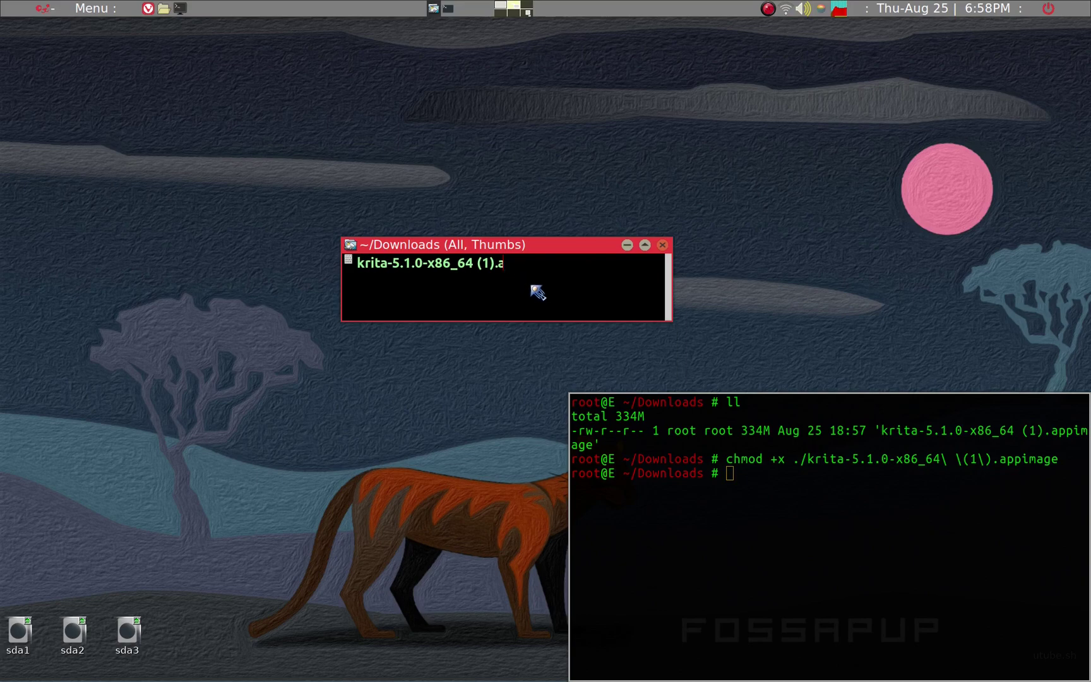
{"action": "left_click", "coordinate": [829, 503]}
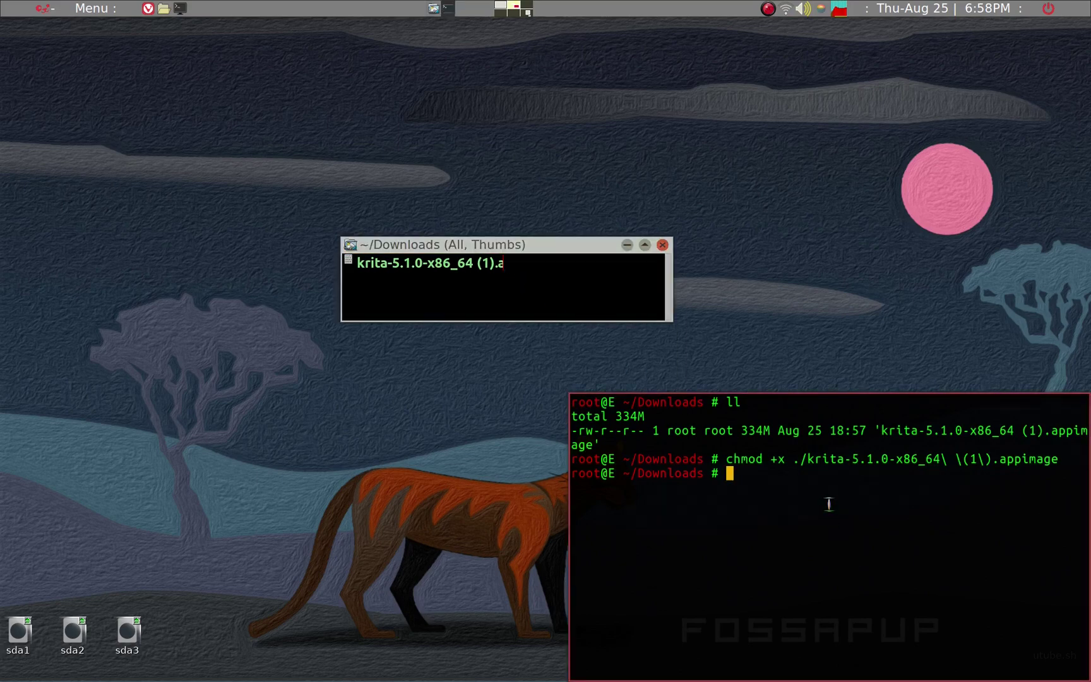
{"action": "key", "text": "Up"}
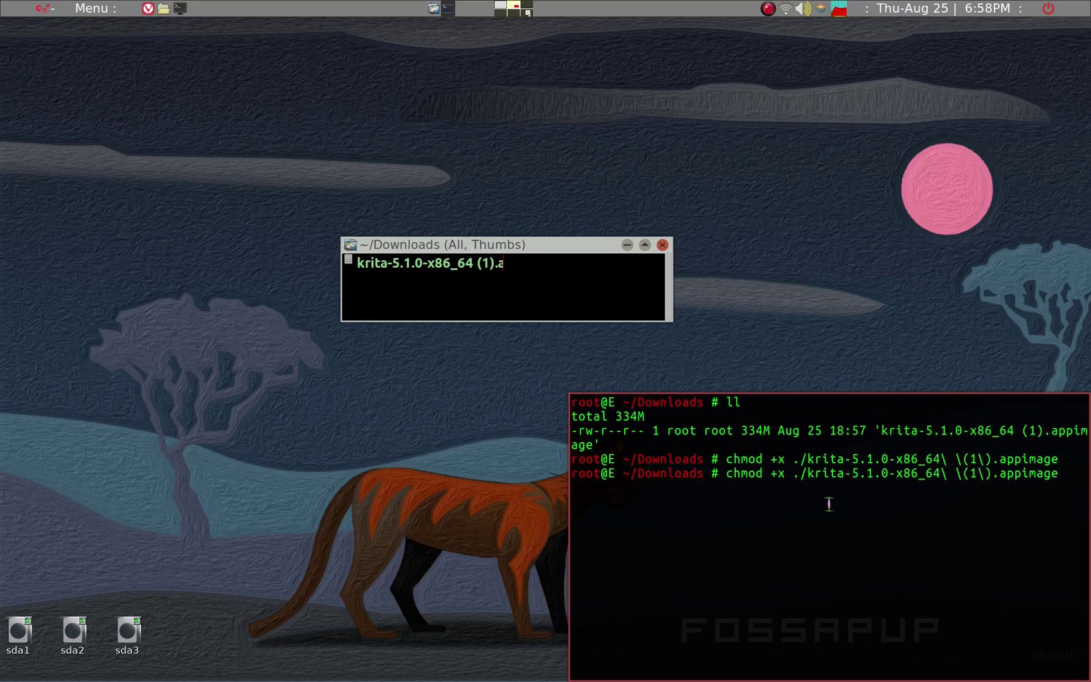
{"action": "key", "text": "Left"}
{"action": "key", "text": "Left"}
{"action": "key", "text": "Left"}
{"action": "key", "text": "Left"}
{"action": "key", "text": "Left"}
{"action": "key", "text": "Left"}
{"action": "key", "text": "Left"}
{"action": "key", "text": "Left"}
{"action": "key", "text": "Left"}
{"action": "key", "text": "Left"}
{"action": "key", "text": "Left"}
{"action": "key", "text": "Left"}
{"action": "key", "text": "Left"}
{"action": "key", "text": "Left"}
{"action": "key", "text": "Left"}
{"action": "key", "text": "Left"}
{"action": "key", "text": "Left"}
{"action": "key", "text": "Left"}
{"action": "key", "text": "Left"}
{"action": "key", "text": "Left"}
{"action": "key", "text": "Left"}
{"action": "key", "text": "Left"}
{"action": "key", "text": "Left"}
{"action": "key", "text": "Left"}
{"action": "key", "text": "Left"}
{"action": "key", "text": "Left"}
{"action": "key", "text": "Left"}
{"action": "key", "text": "Left"}
{"action": "key", "text": "Left"}
{"action": "key", "text": "Left"}
{"action": "key", "text": "BackSpace"}
{"action": "key", "text": "BackSpace"}
{"action": "key", "text": "BackSpace"}
{"action": "key", "text": "BackSpace"}
{"action": "key", "text": "BackSpace"}
{"action": "key", "text": "BackSpace"}
{"action": "key", "text": "BackSpace"}
{"action": "key", "text": "BackSpace"}
{"action": "key", "text": "BackSpace"}
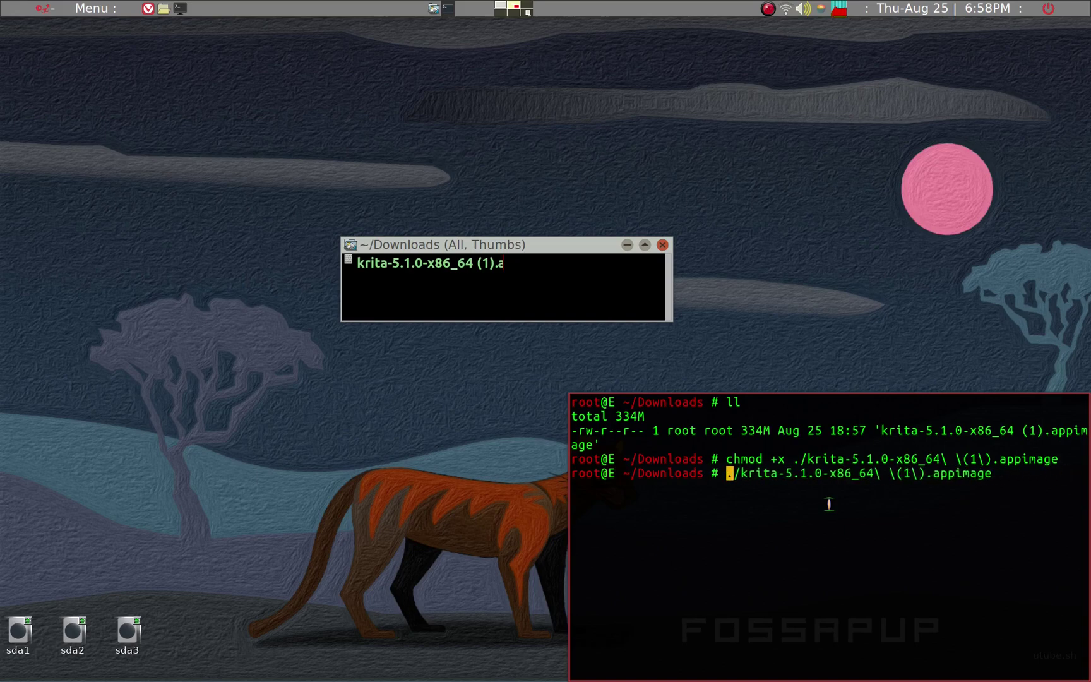
{"action": "key", "text": "Return"}
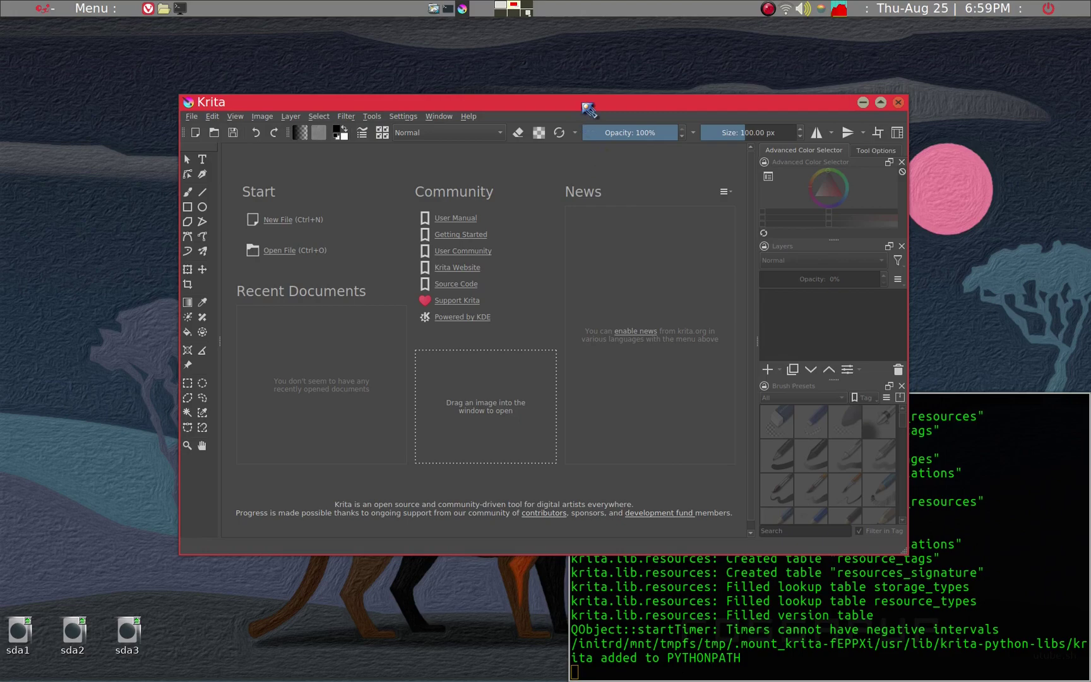
Step: Move the Krita 5.1.0 window to view its Start screen, then quit Krita with Ctrl+Q
{"action": "left_click_drag", "start_coordinate": [582, 104], "coordinate": [544, 86]}
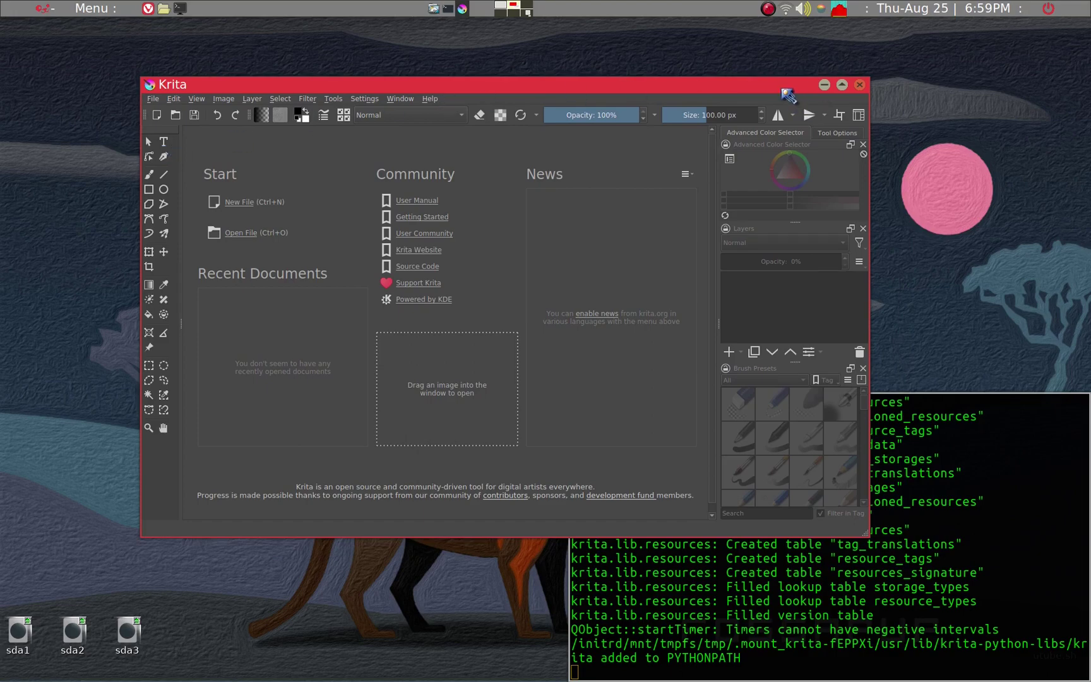
{"action": "key", "text": "ctrl+q"}
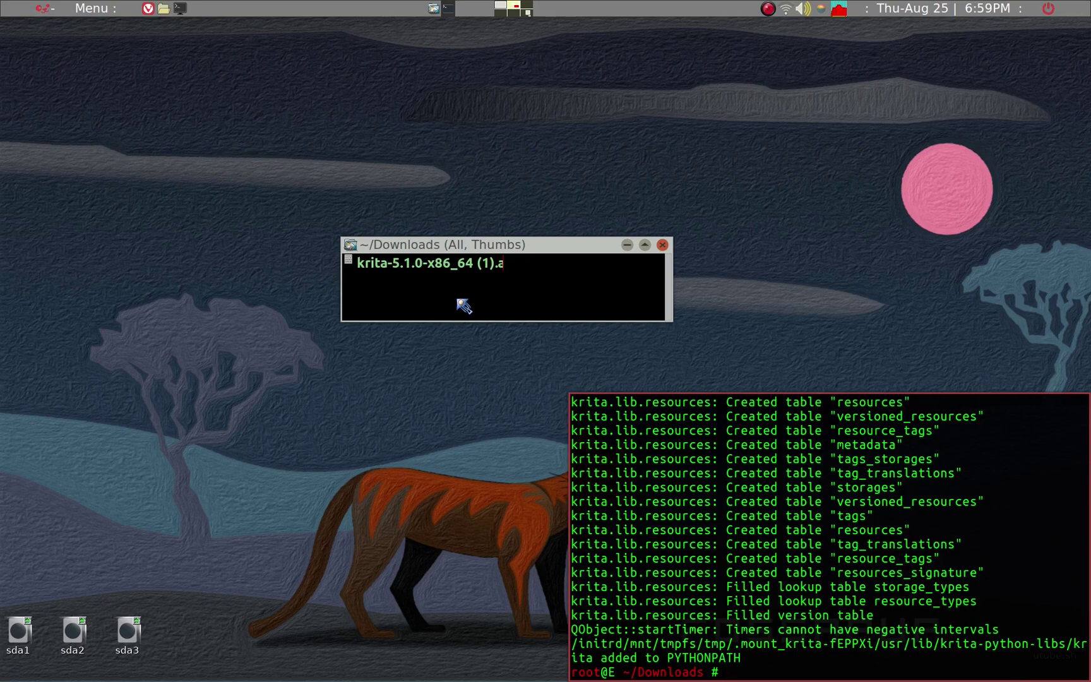
Step: Rename the Krita AppImage in ROX-Filer to krita.appimage
{"action": "type", "text": "~"}
{"action": "left_click", "coordinate": [448, 291]}
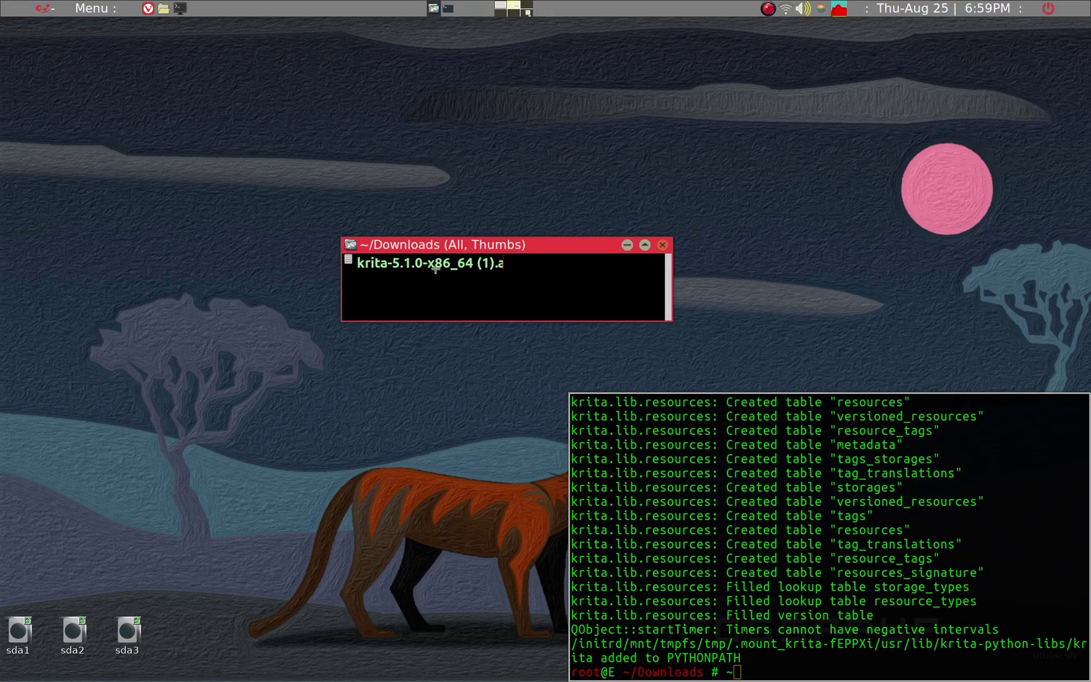
{"action": "key", "text": "F2"}
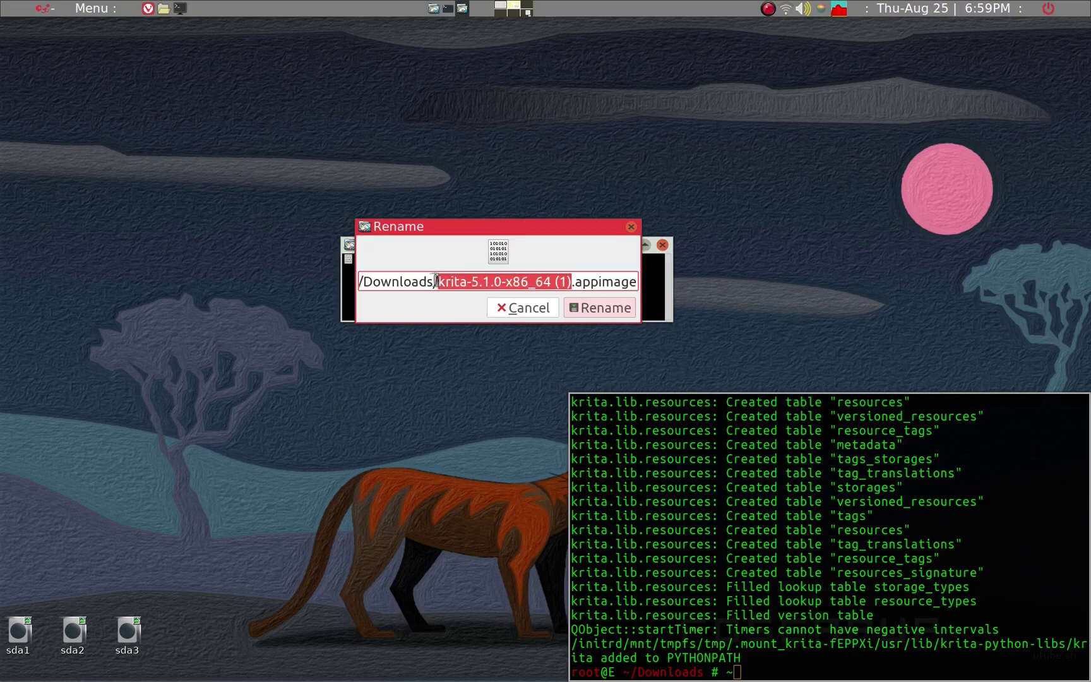
{"action": "left_click", "coordinate": [468, 281]}
{"action": "key", "text": "Delete"}
{"action": "key", "text": "Delete"}
{"action": "key", "text": "Delete"}
{"action": "key", "text": "Delete"}
{"action": "key", "text": "Delete"}
{"action": "key", "text": "Delete"}
{"action": "key", "text": "Delete"}
{"action": "key", "text": "Delete"}
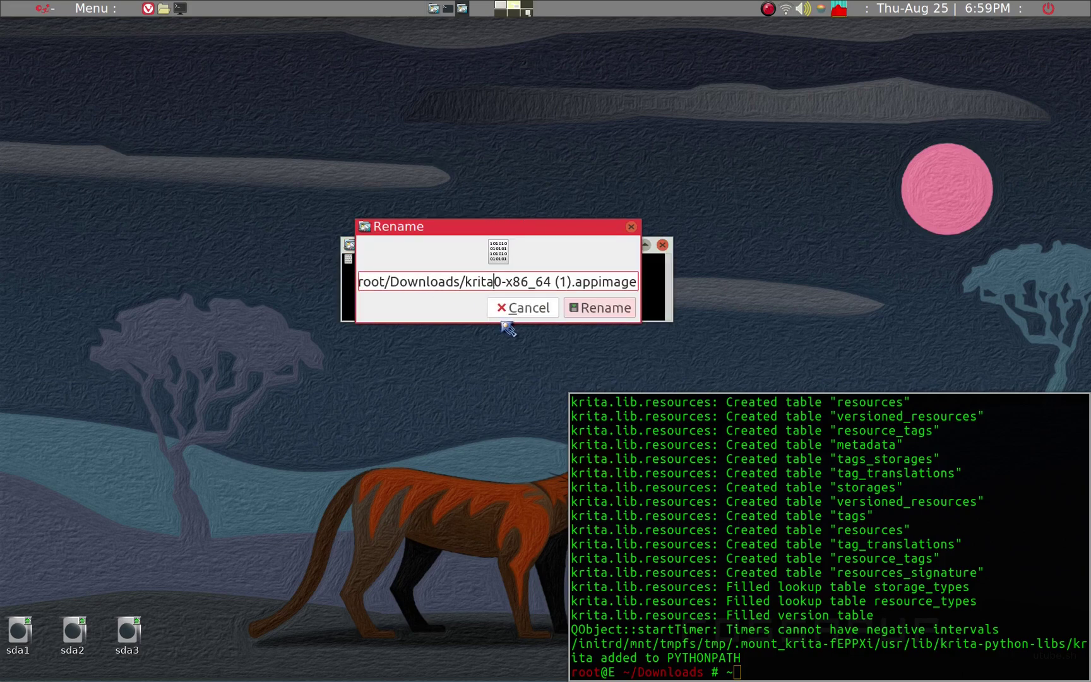
{"action": "key", "text": "Delete"}
{"action": "key", "text": "Delete"}
{"action": "key", "text": "Delete"}
{"action": "key", "text": "Delete"}
{"action": "key", "text": "Delete"}
{"action": "key", "text": "Delete"}
{"action": "key", "text": "Delete"}
{"action": "key", "text": "Delete"}
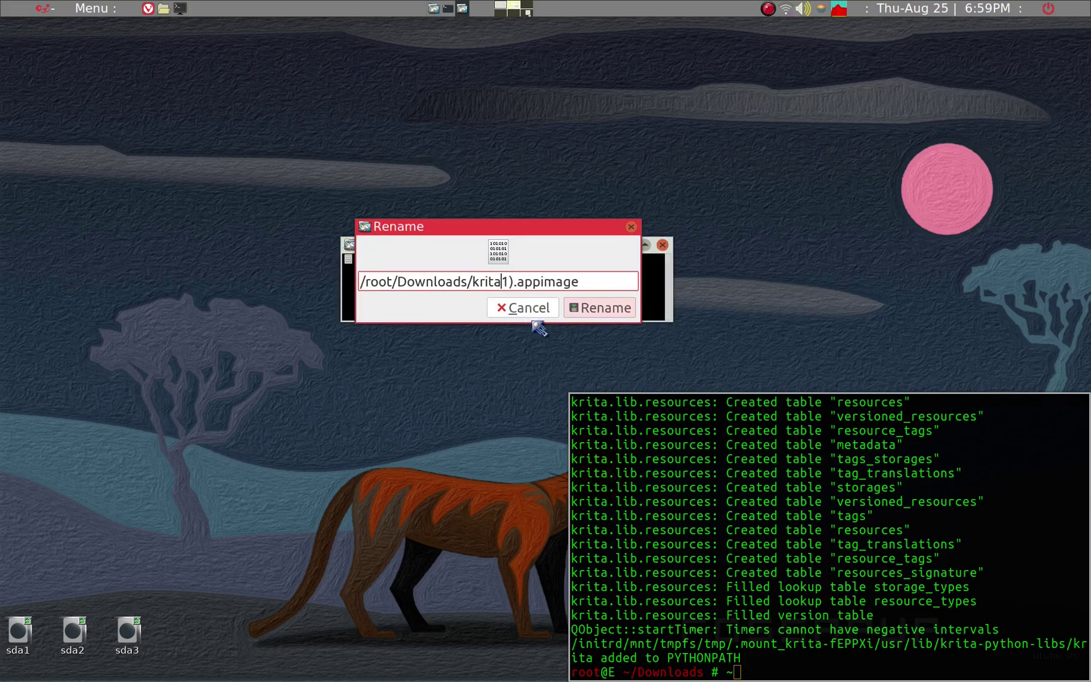
{"action": "key", "text": "Delete"}
{"action": "left_click", "coordinate": [591, 310]}
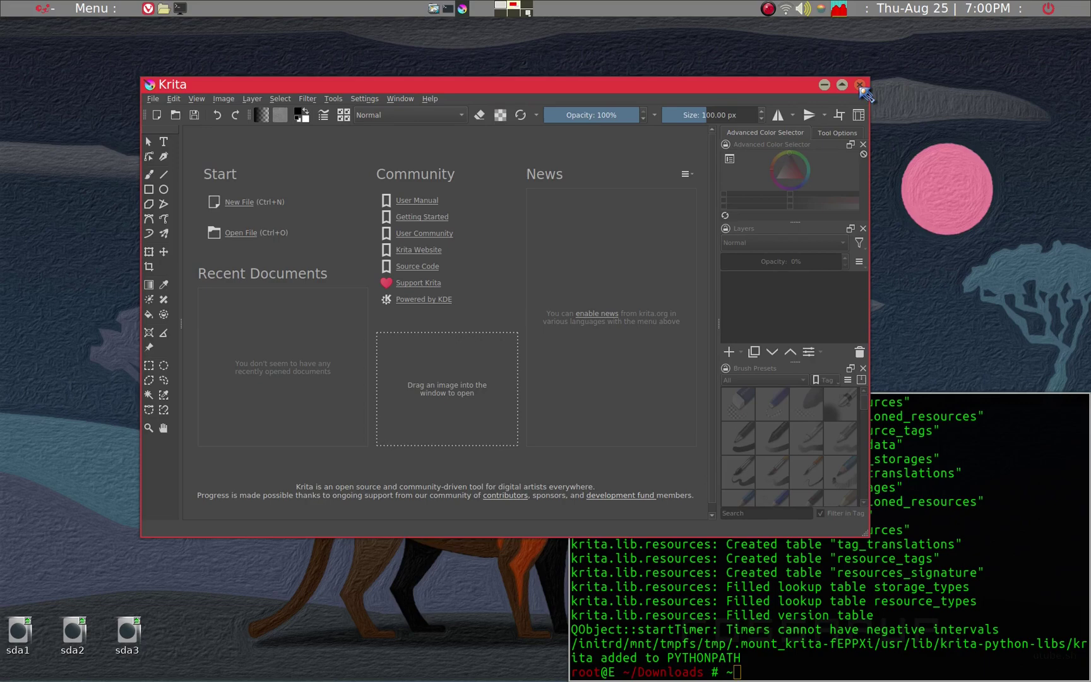
Step: Close the Krita and Downloads windows and return to the Vivaldi workspace
{"action": "left_click", "coordinate": [860, 85]}
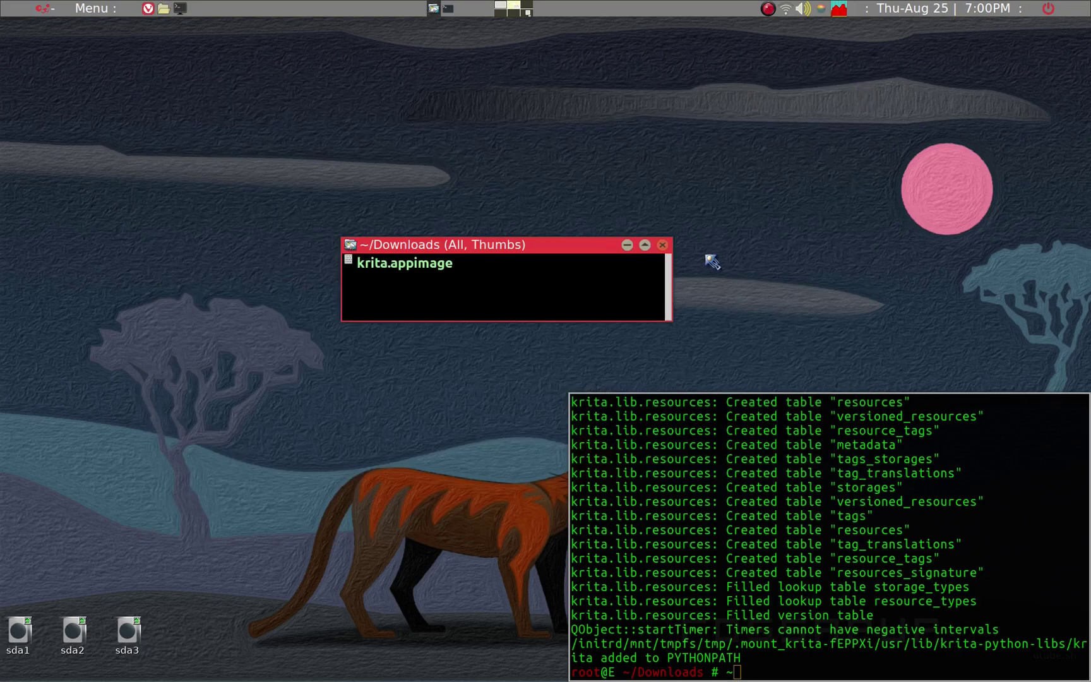
{"action": "left_click", "coordinate": [666, 248]}
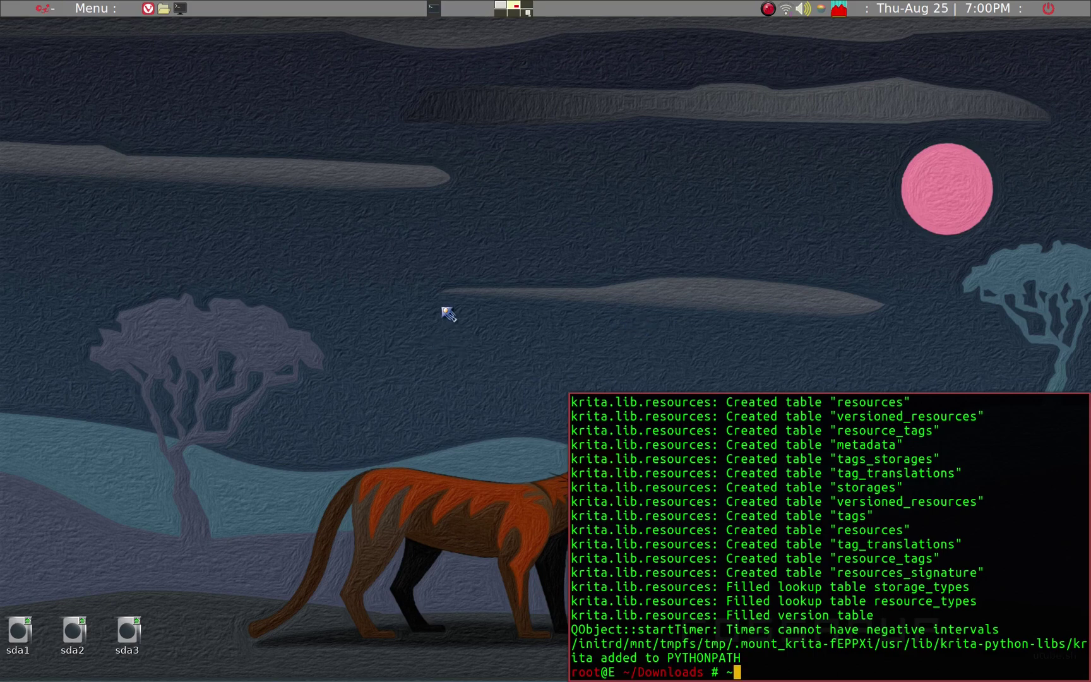
{"action": "left_click", "coordinate": [501, 7]}
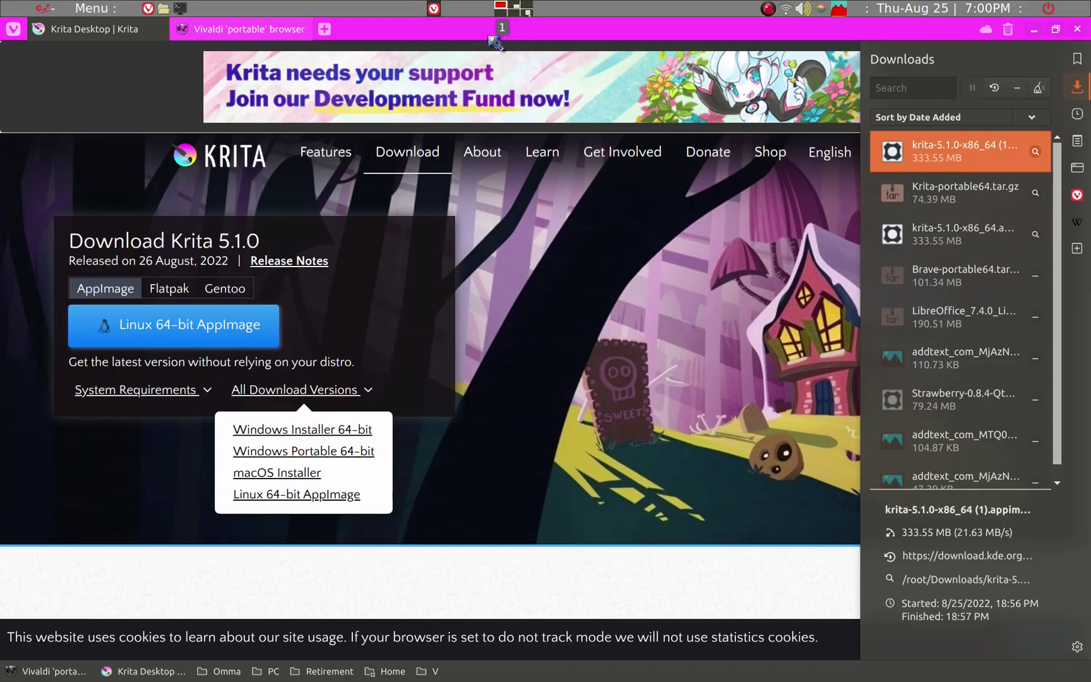
Step: Scroll the Vivaldi portable forum thread and follow the '....and MORE!' signature link
{"action": "left_click", "coordinate": [250, 28]}
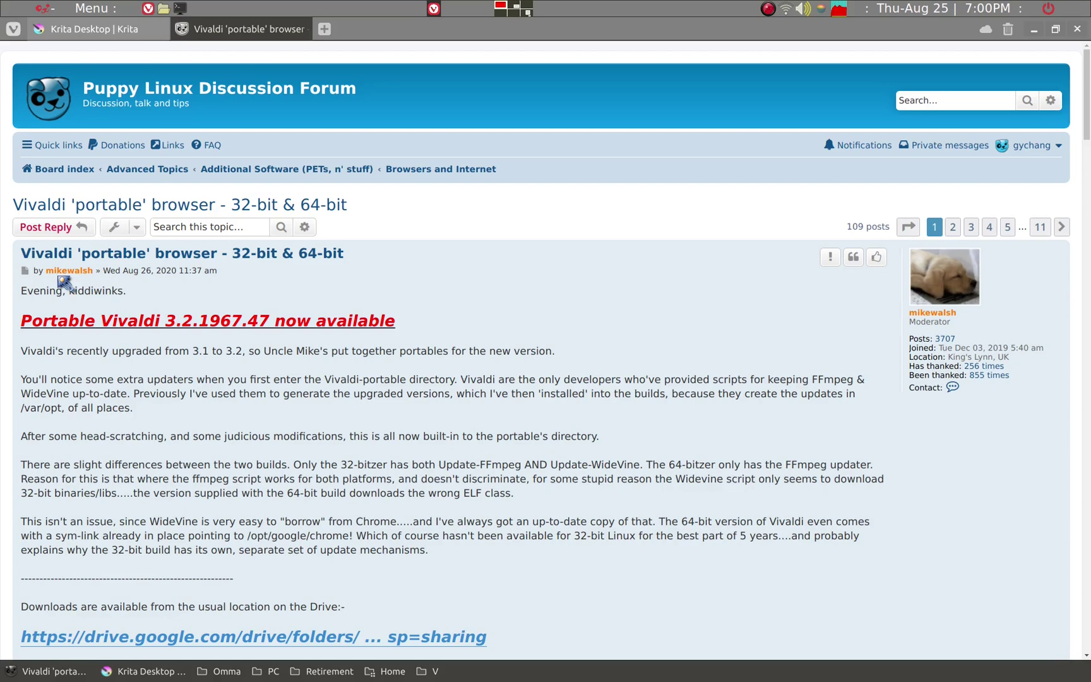
{"action": "scroll", "coordinate": [346, 278], "scroll_direction": "down", "scroll_amount": 2}
{"action": "scroll", "coordinate": [352, 278], "scroll_direction": "down", "scroll_amount": 3}
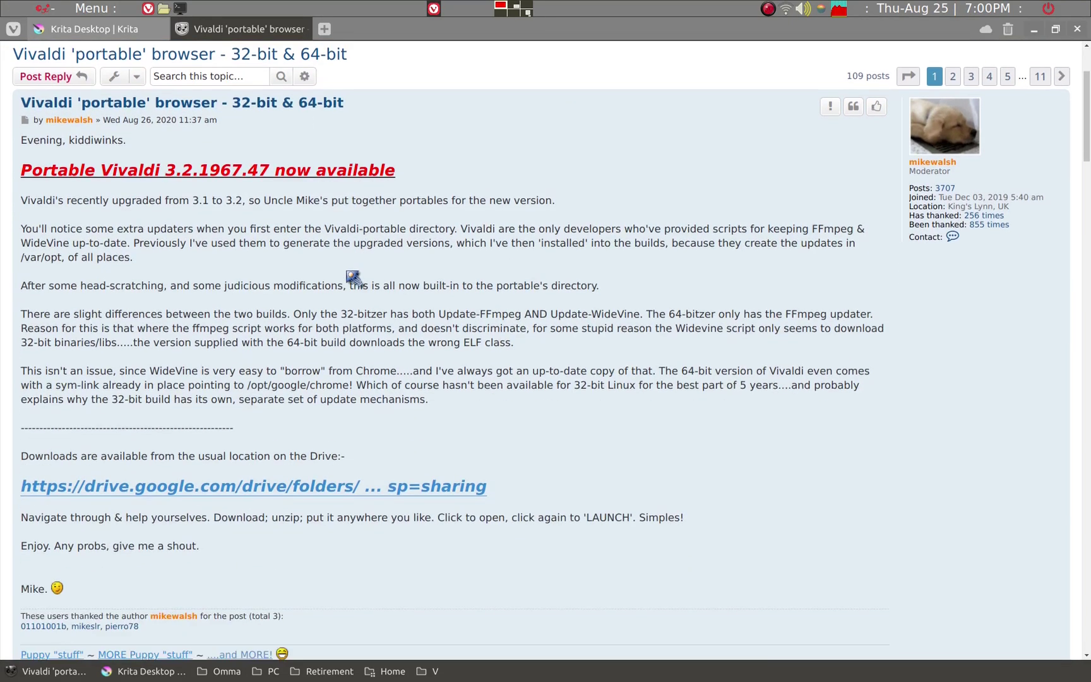
{"action": "scroll", "coordinate": [353, 278], "scroll_direction": "down", "scroll_amount": 2}
{"action": "scroll", "coordinate": [351, 278], "scroll_direction": "down", "scroll_amount": 6}
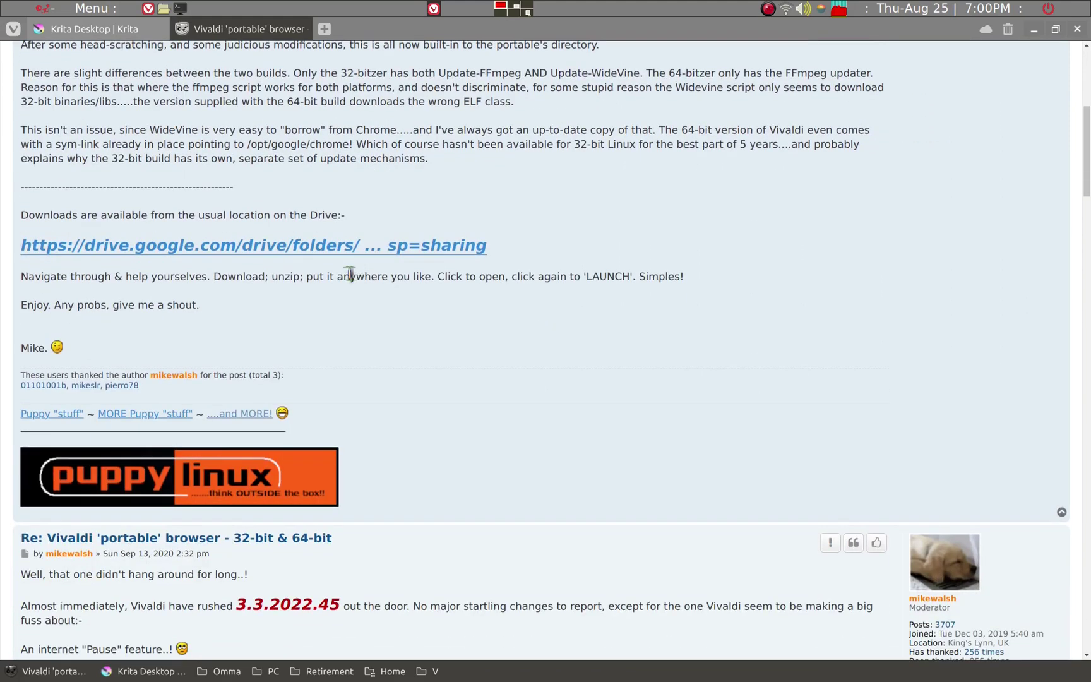
{"action": "scroll", "coordinate": [357, 286], "scroll_direction": "down", "scroll_amount": 3}
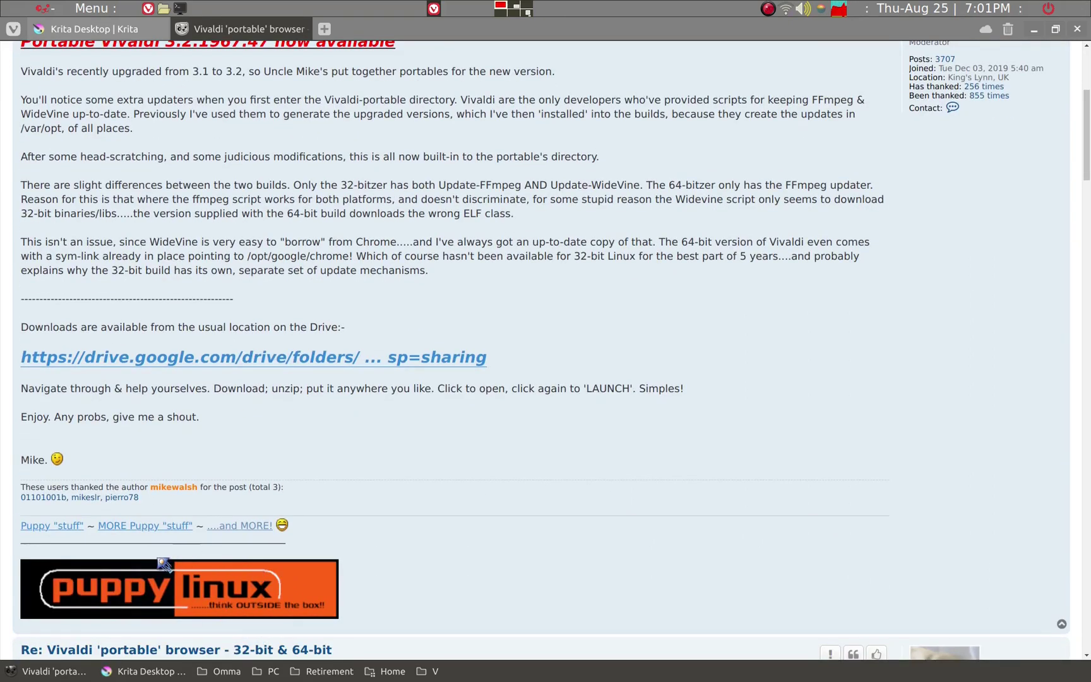
{"action": "scroll", "coordinate": [236, 594], "scroll_direction": "up", "scroll_amount": 4}
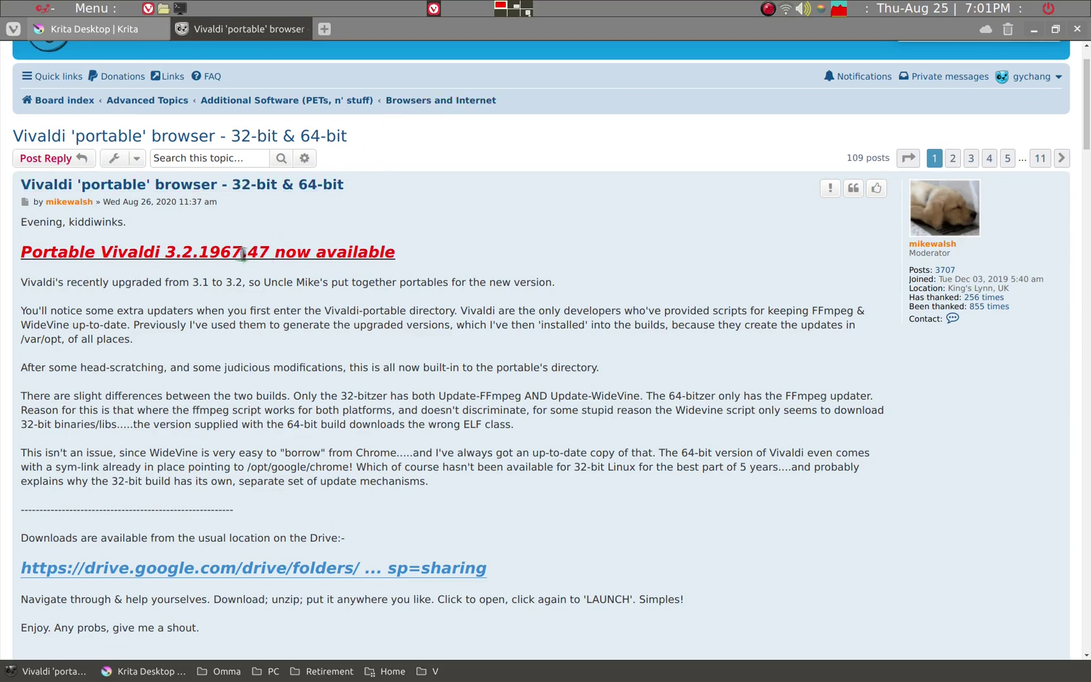
{"action": "scroll", "coordinate": [247, 256], "scroll_direction": "down", "scroll_amount": 2}
{"action": "scroll", "coordinate": [243, 256], "scroll_direction": "down", "scroll_amount": 2}
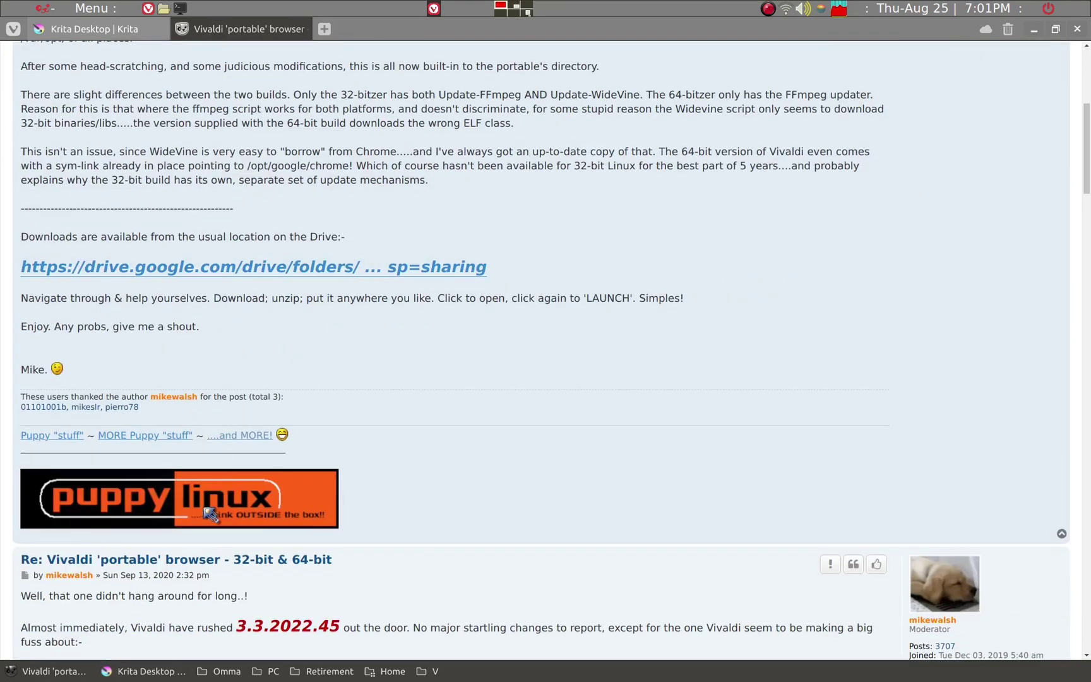
{"action": "left_click", "coordinate": [251, 439]}
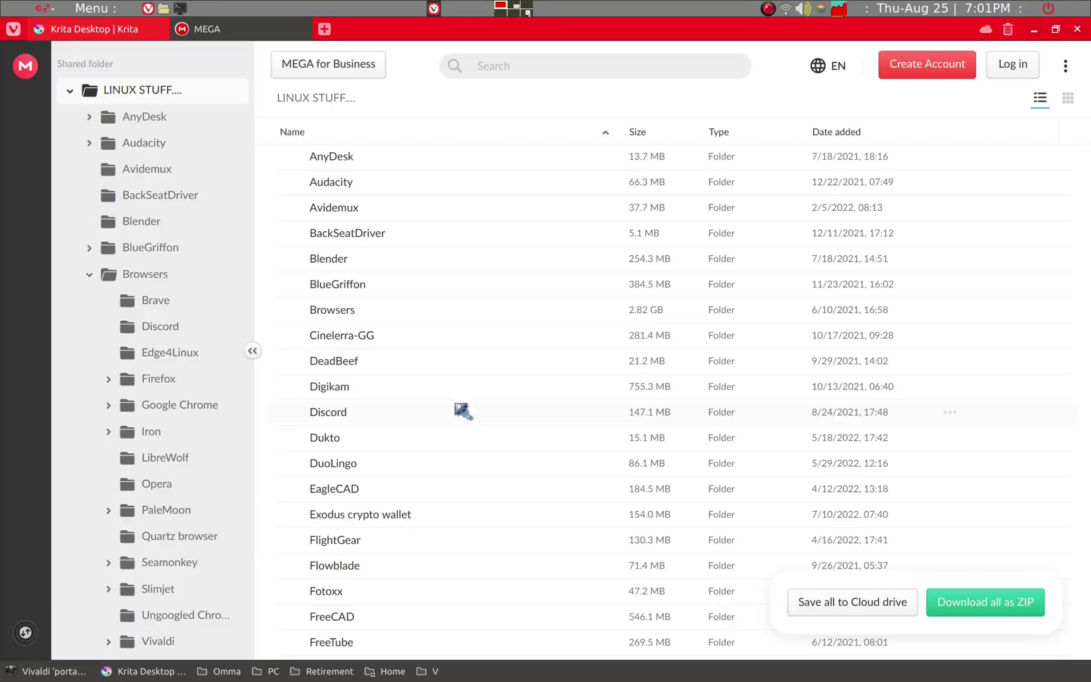
Step: Scroll the LINUX STUFF MEGA share down to the Krita folder and select it
{"action": "scroll", "coordinate": [463, 411], "scroll_direction": "down", "scroll_amount": 3}
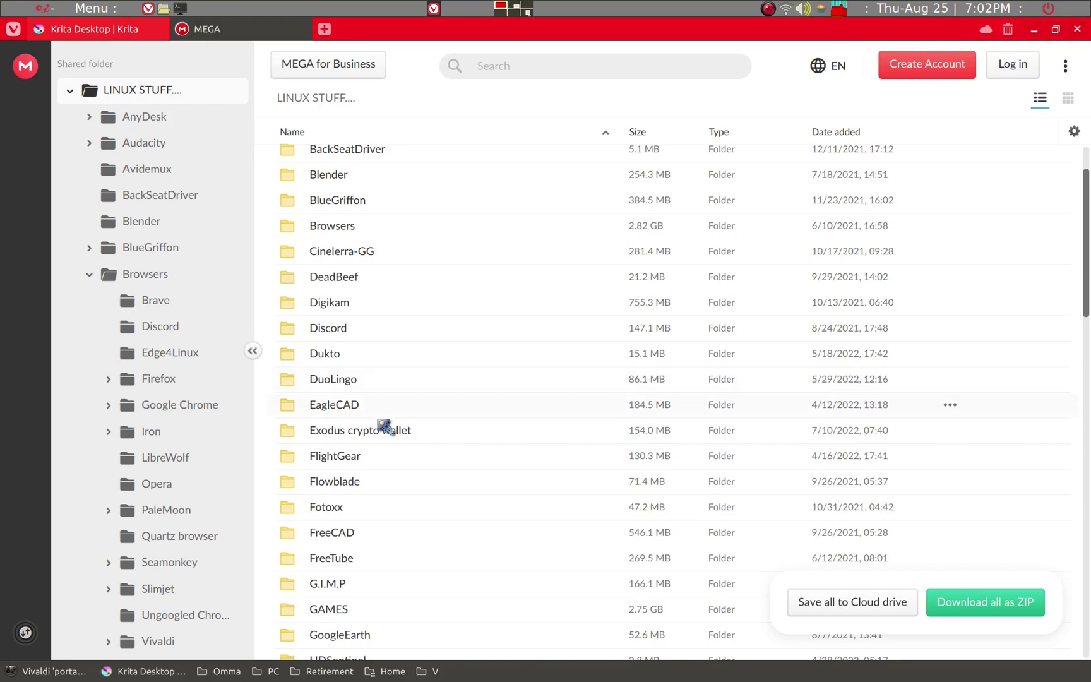
{"action": "scroll", "coordinate": [383, 442], "scroll_direction": "down", "scroll_amount": 3}
{"action": "scroll", "coordinate": [381, 452], "scroll_direction": "down", "scroll_amount": 2}
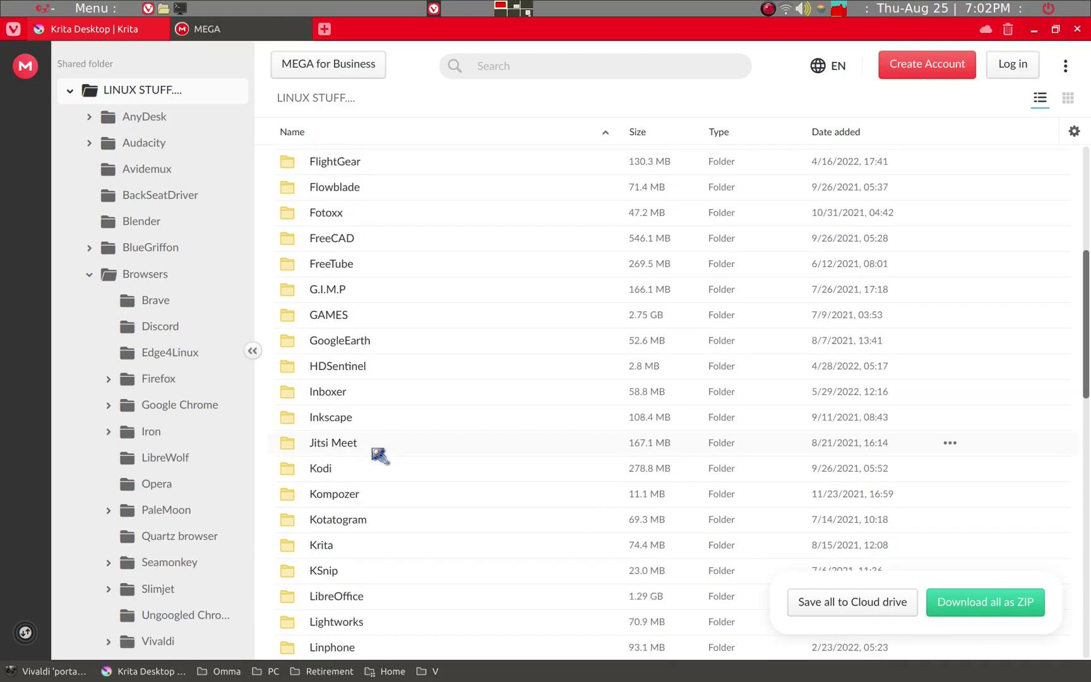
{"action": "scroll", "coordinate": [377, 457], "scroll_direction": "down", "scroll_amount": 1}
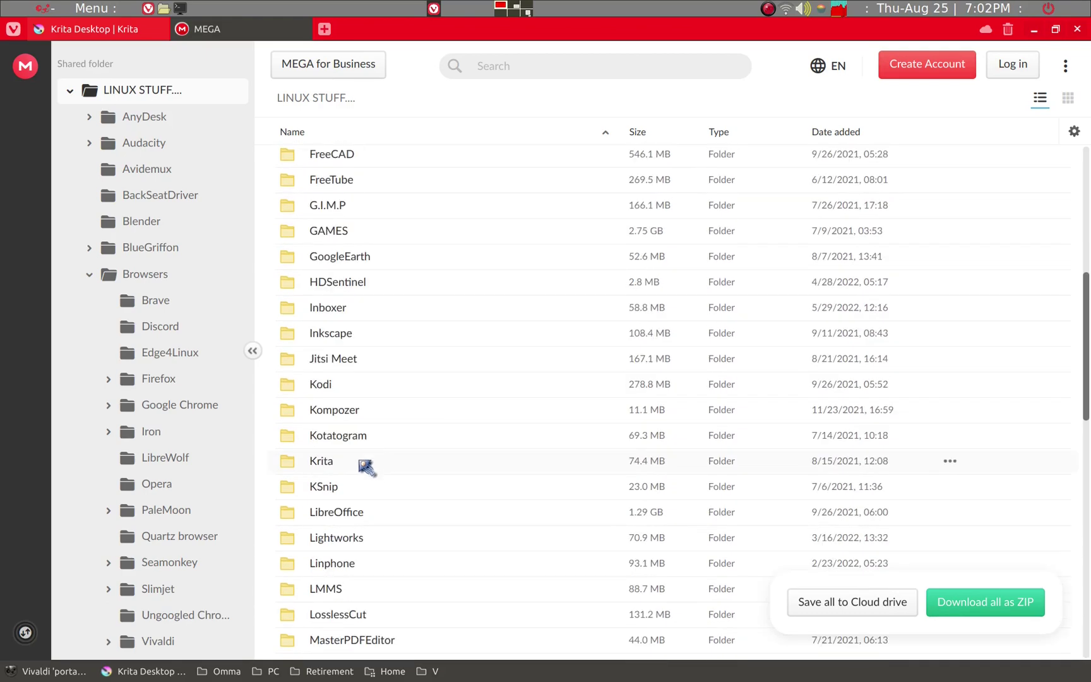
{"action": "left_click", "coordinate": [333, 469]}
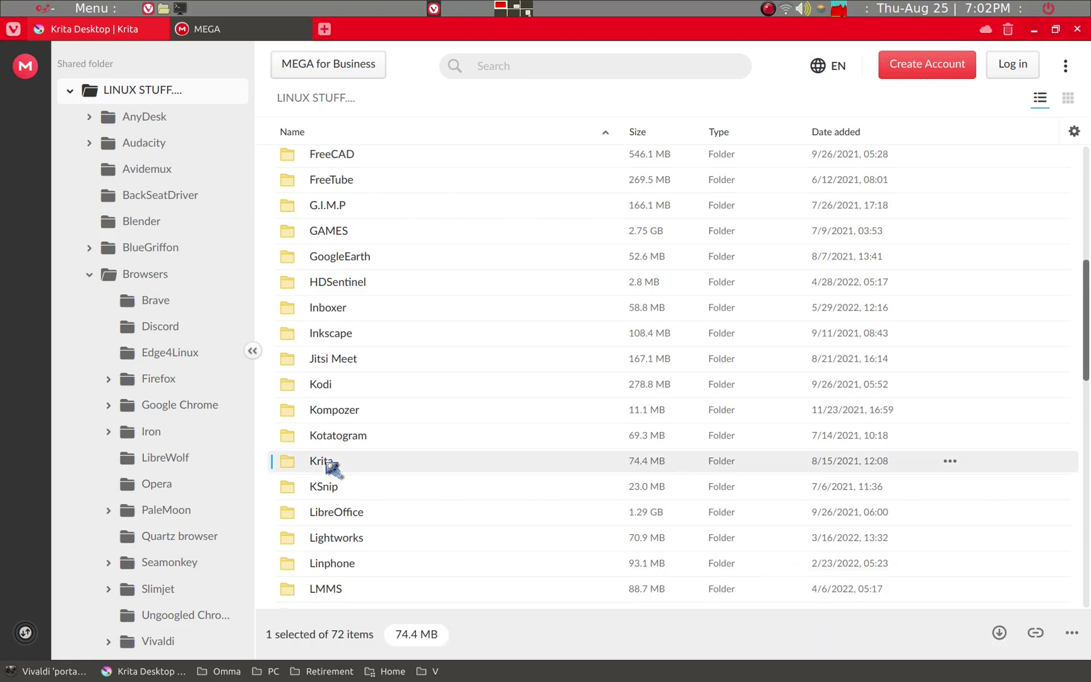
Step: Open the Krita folder and start a Standard Download of Krita-portable64.tar.gz
{"action": "double_click", "coordinate": [333, 468]}
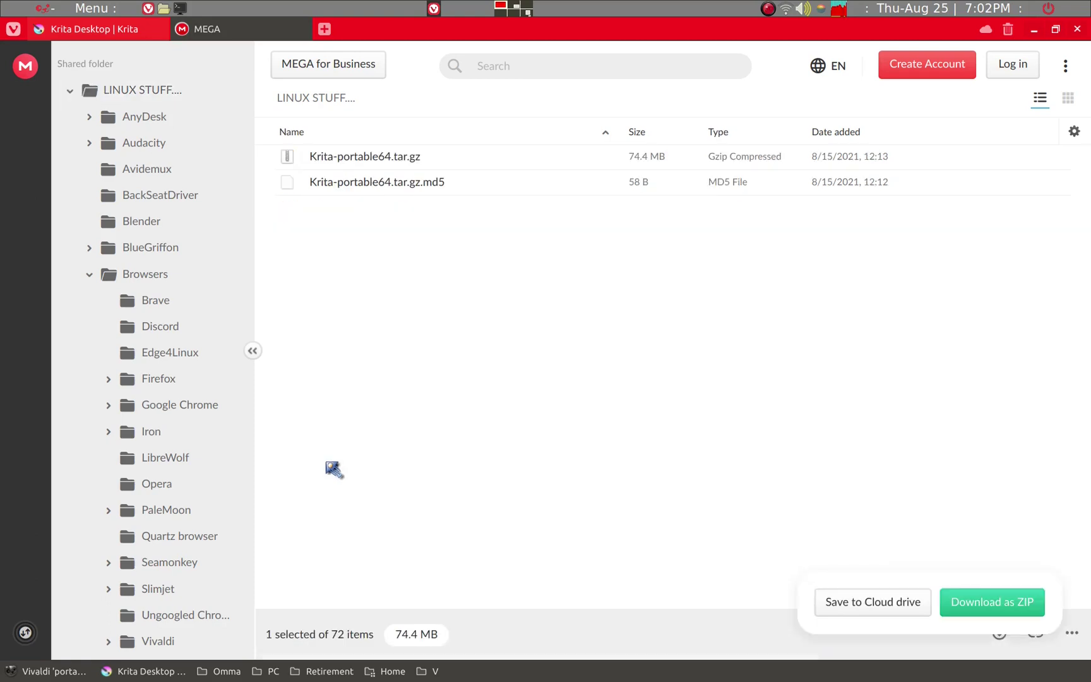
{"action": "right_click", "coordinate": [394, 163]}
{"action": "mouse_move", "coordinate": [437, 189]}
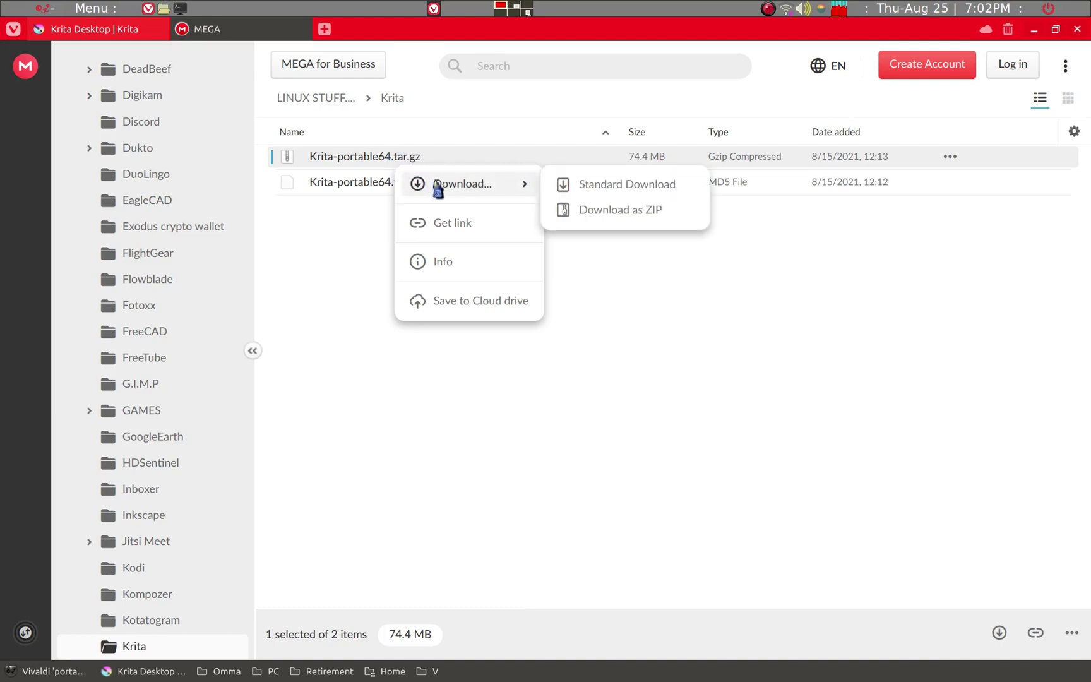
{"action": "left_click", "coordinate": [599, 190]}
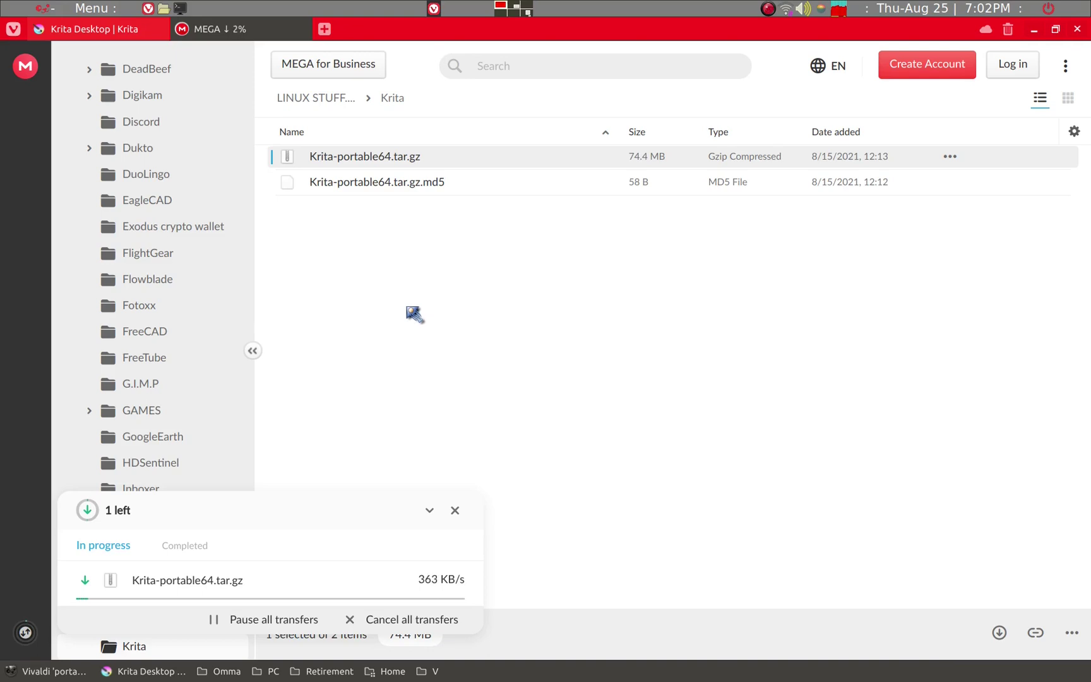
Step: Browse from LINUX STUFF into Browsers › PaleMoon › 32 to list the portable PaleMoon archives
{"action": "left_click", "coordinate": [323, 99]}
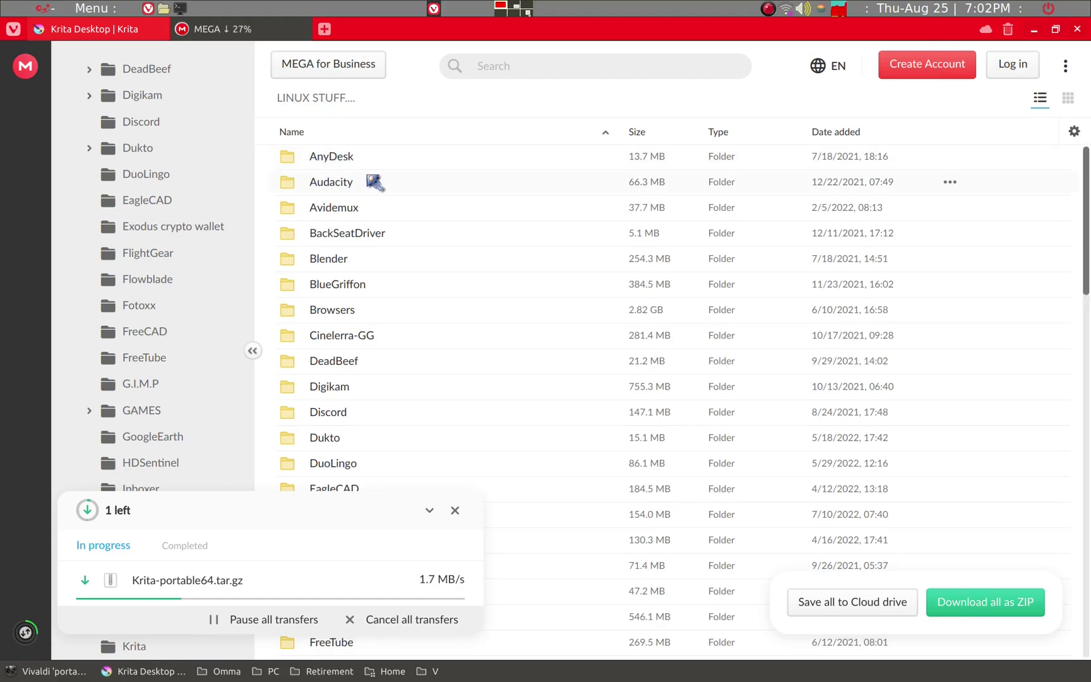
{"action": "scroll", "coordinate": [373, 189], "scroll_direction": "down", "scroll_amount": 1}
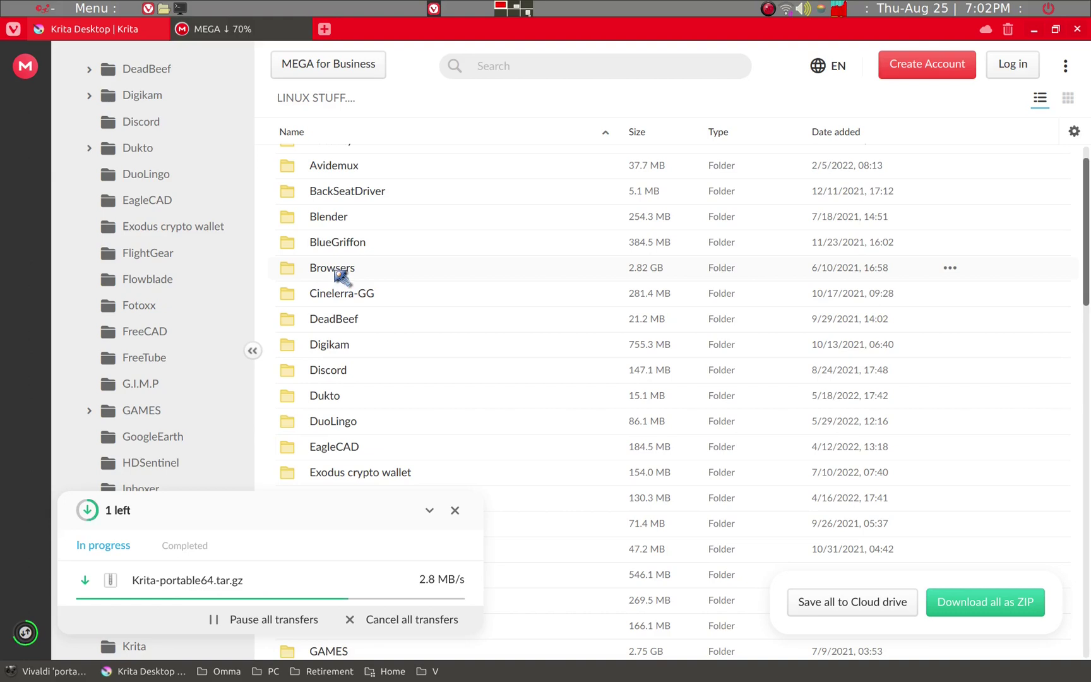
{"action": "left_click", "coordinate": [342, 277]}
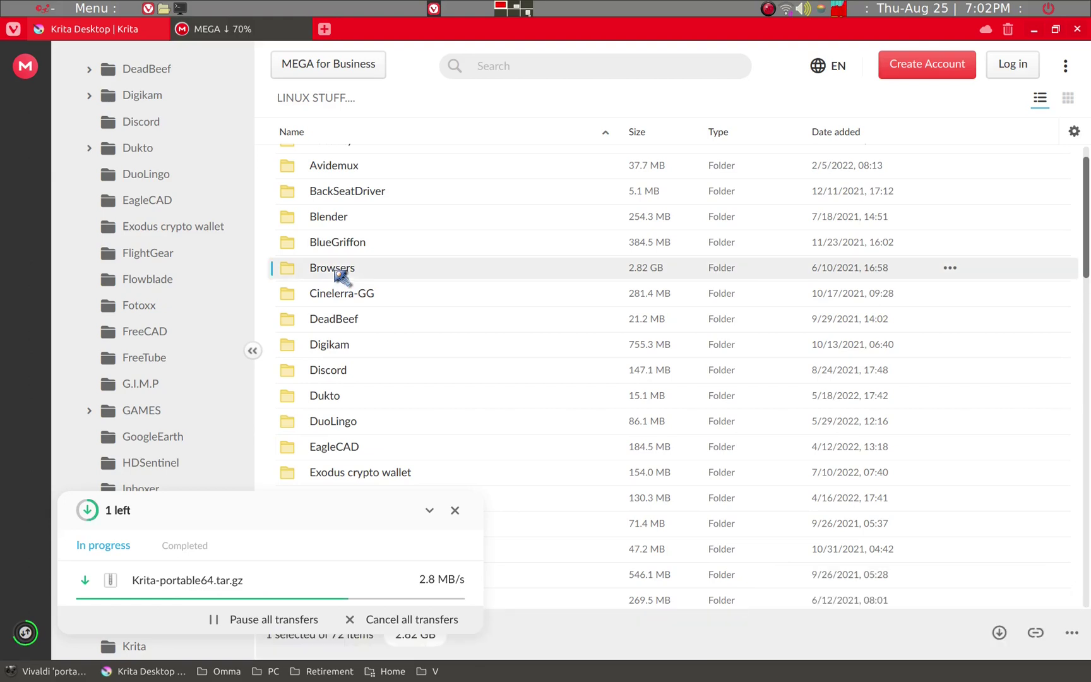
{"action": "double_click", "coordinate": [342, 276]}
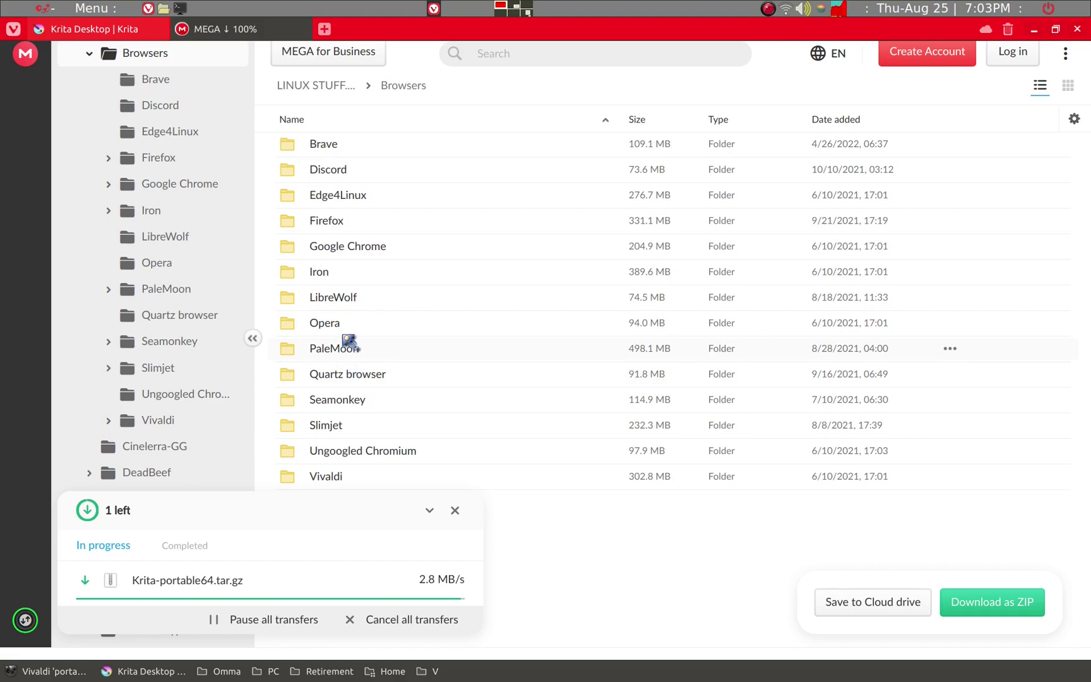
{"action": "left_click", "coordinate": [349, 355]}
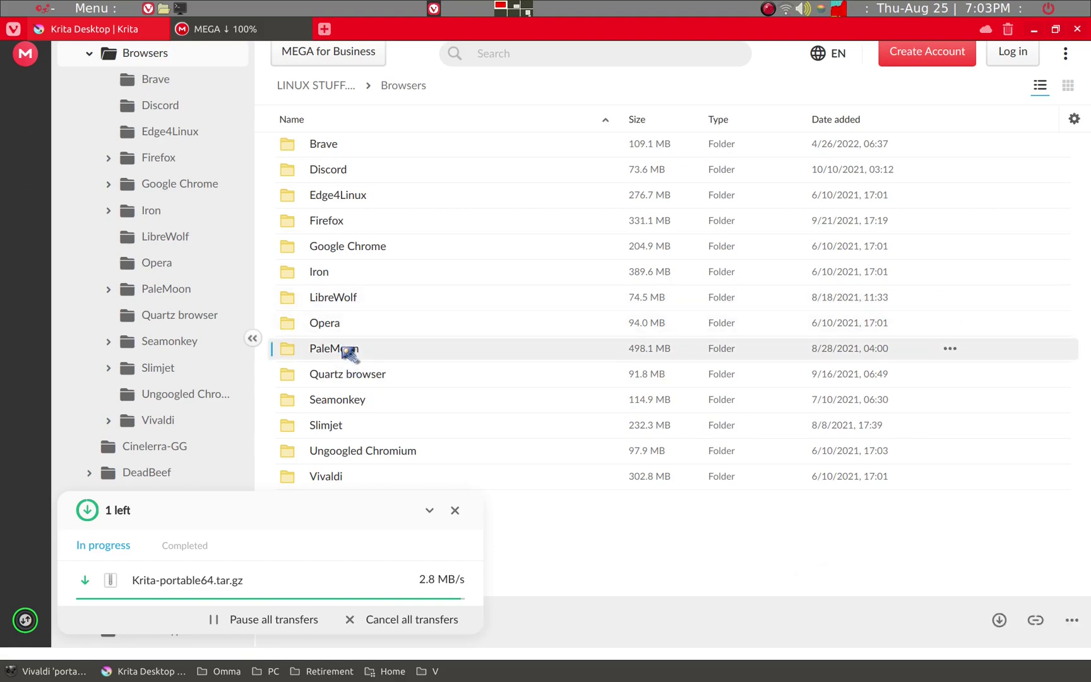
{"action": "double_click", "coordinate": [346, 349]}
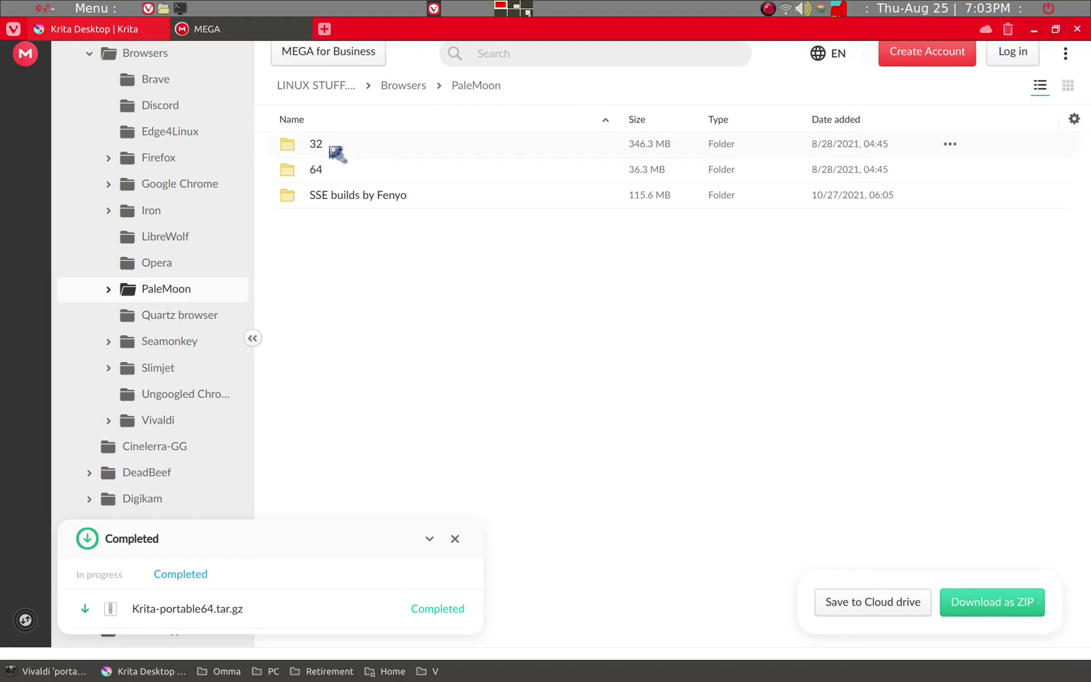
{"action": "double_click", "coordinate": [331, 149]}
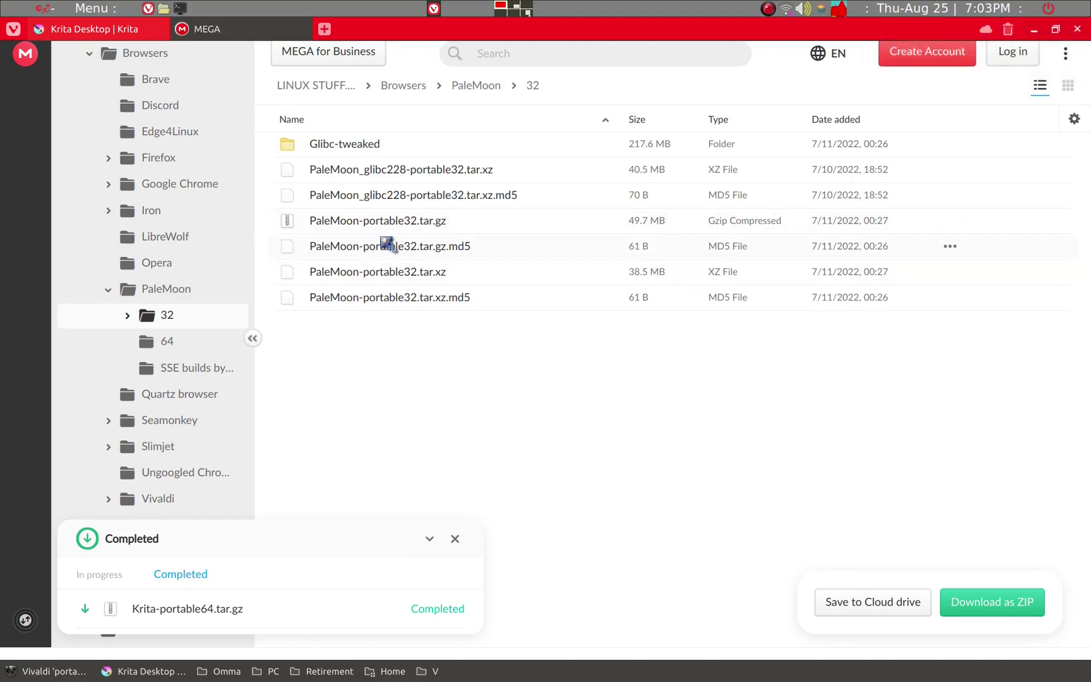
Step: Extract Krita-portable64.tar.gz into the Downloads folder with ROX-Filer
{"action": "left_click", "coordinate": [1034, 30]}
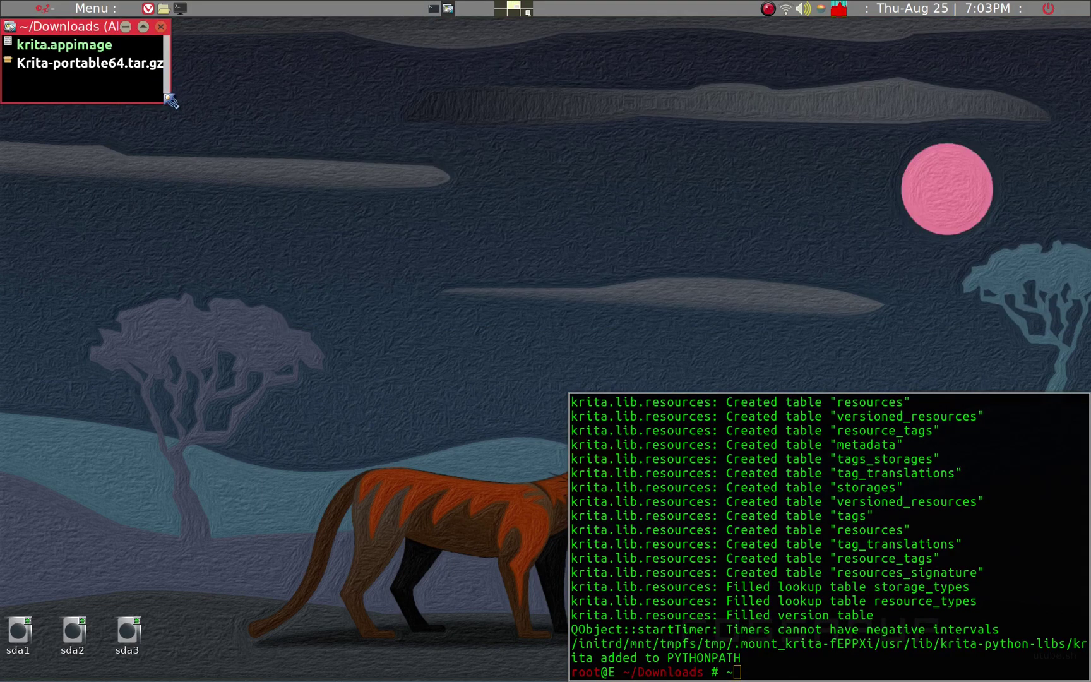
{"action": "left_click_drag", "start_coordinate": [167, 102], "coordinate": [259, 105]}
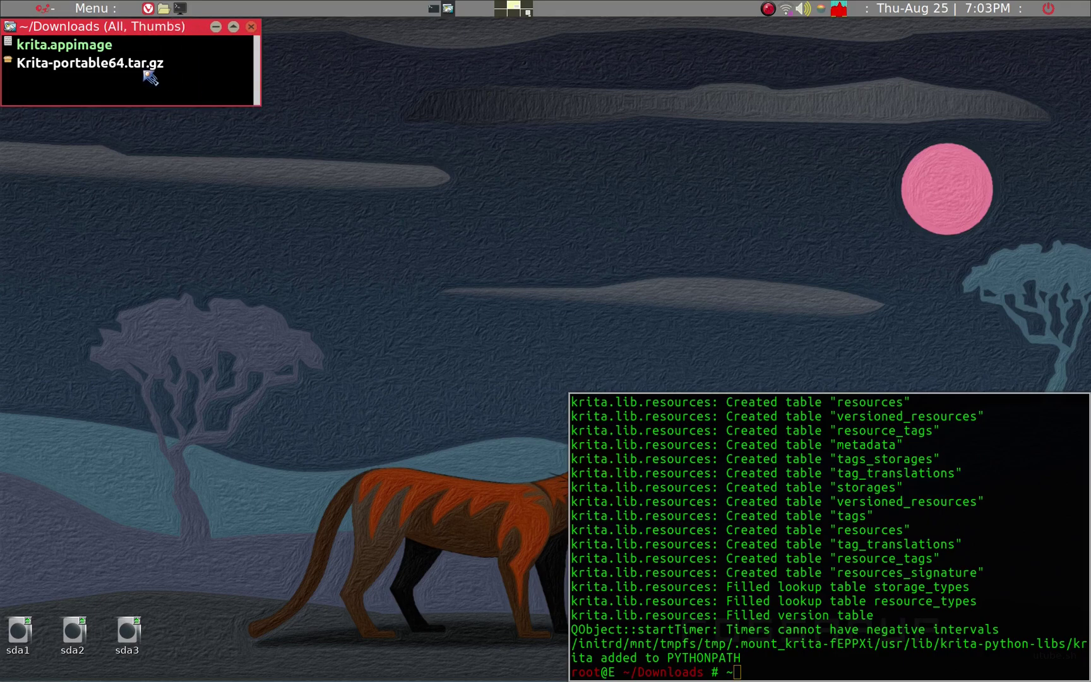
{"action": "left_click", "coordinate": [63, 65]}
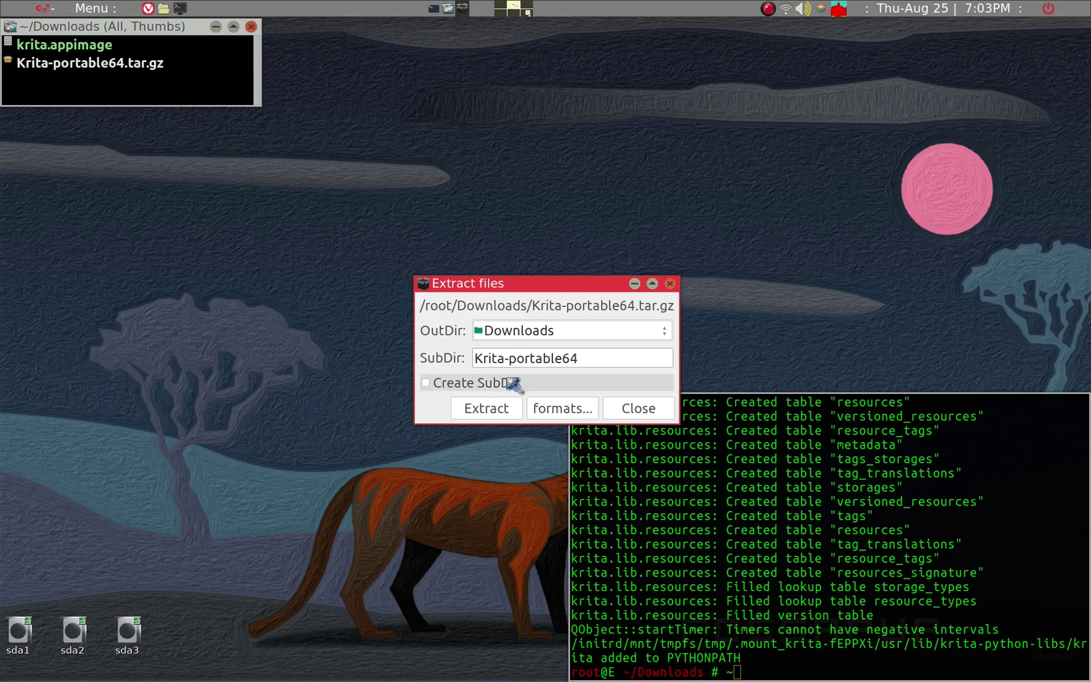
{"action": "left_click", "coordinate": [502, 410]}
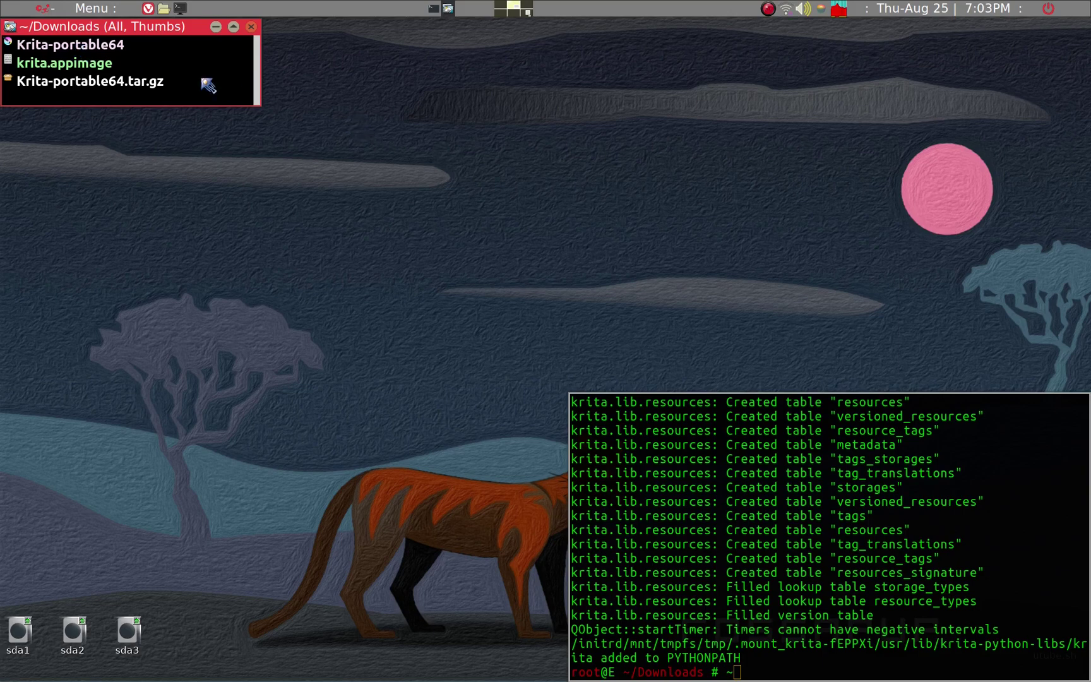
Step: Open the extracted Krita-portable64 folder and look through the desktop application menu
{"action": "double_click", "coordinate": [120, 45]}
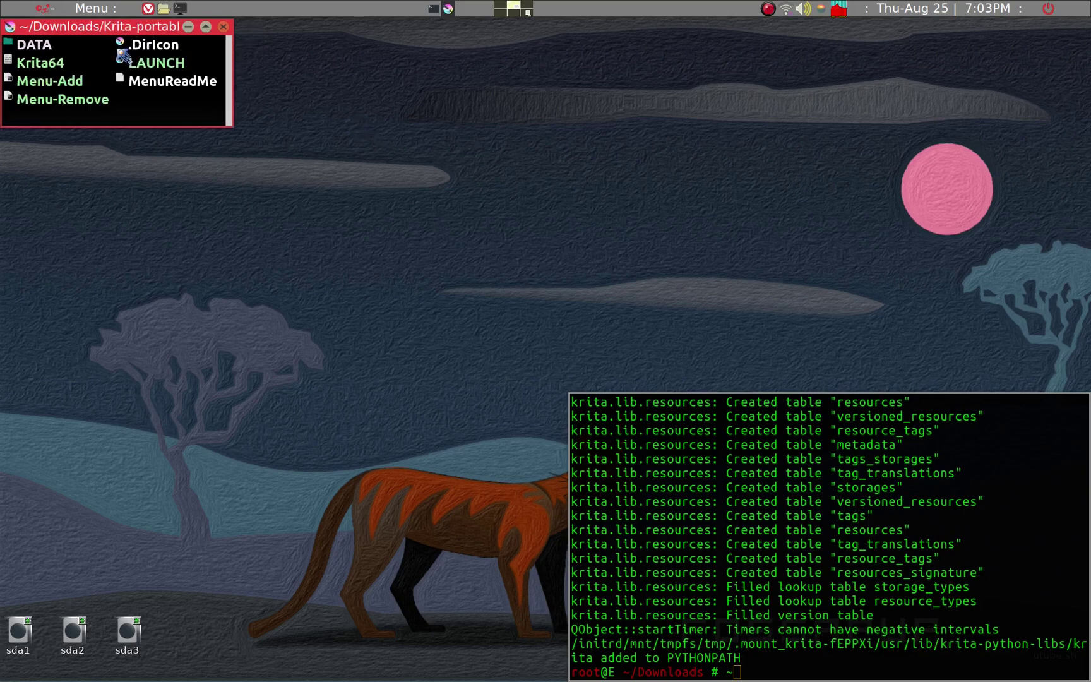
{"action": "left_click_drag", "start_coordinate": [116, 40], "coordinate": [251, 226]}
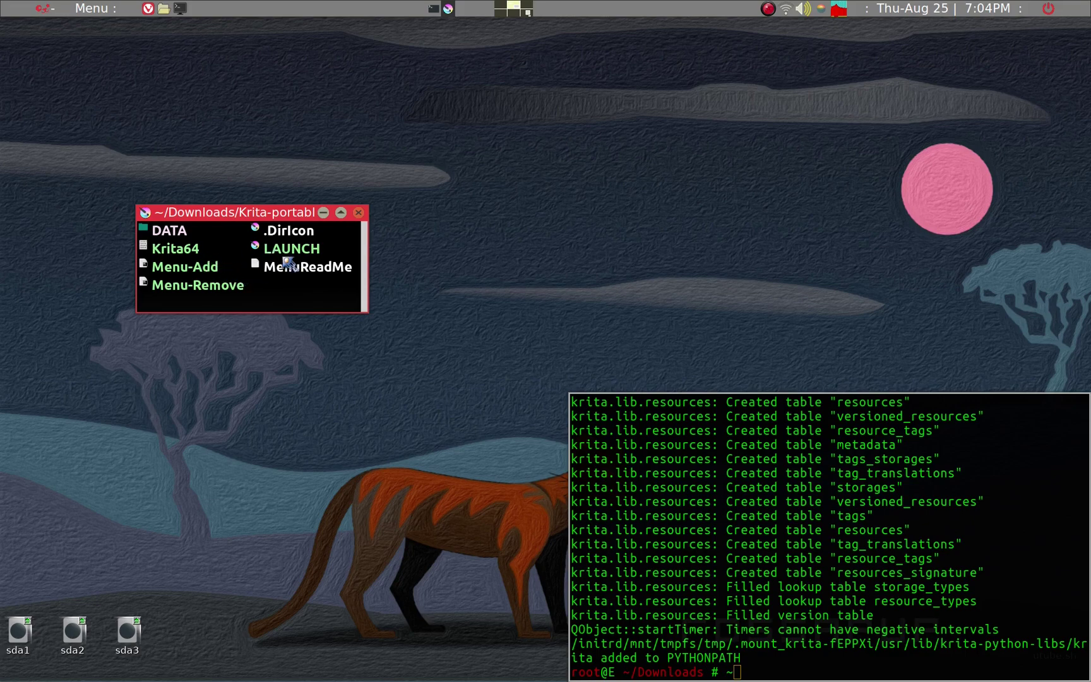
{"action": "left_click", "coordinate": [496, 190]}
{"action": "mouse_move", "coordinate": [496, 261]}
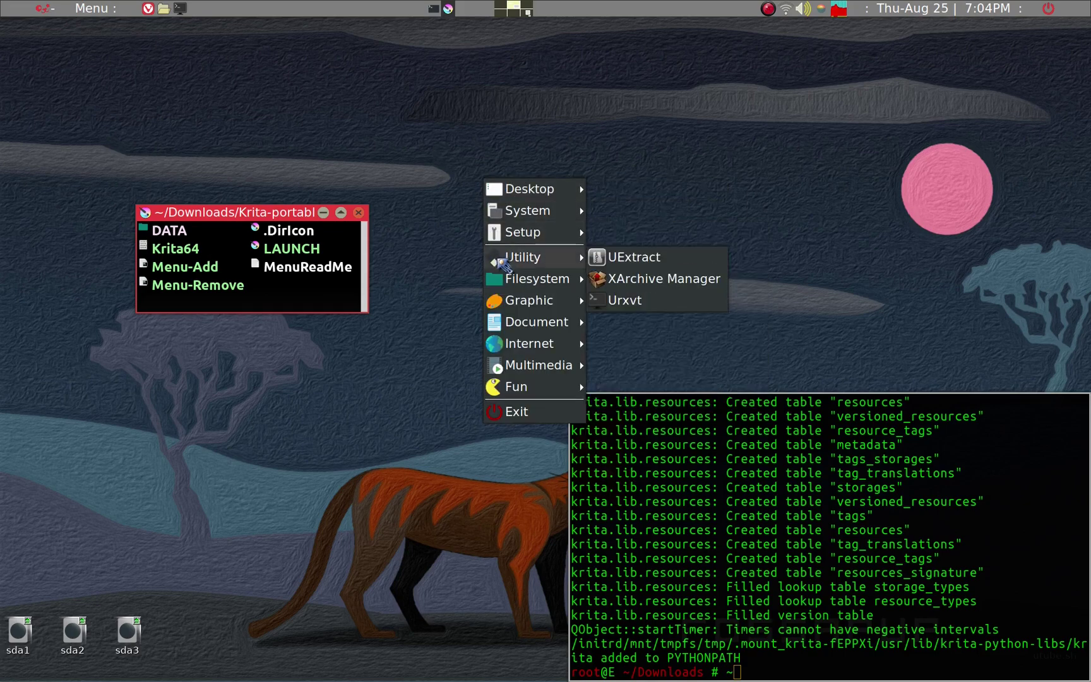
{"action": "mouse_move", "coordinate": [505, 303]}
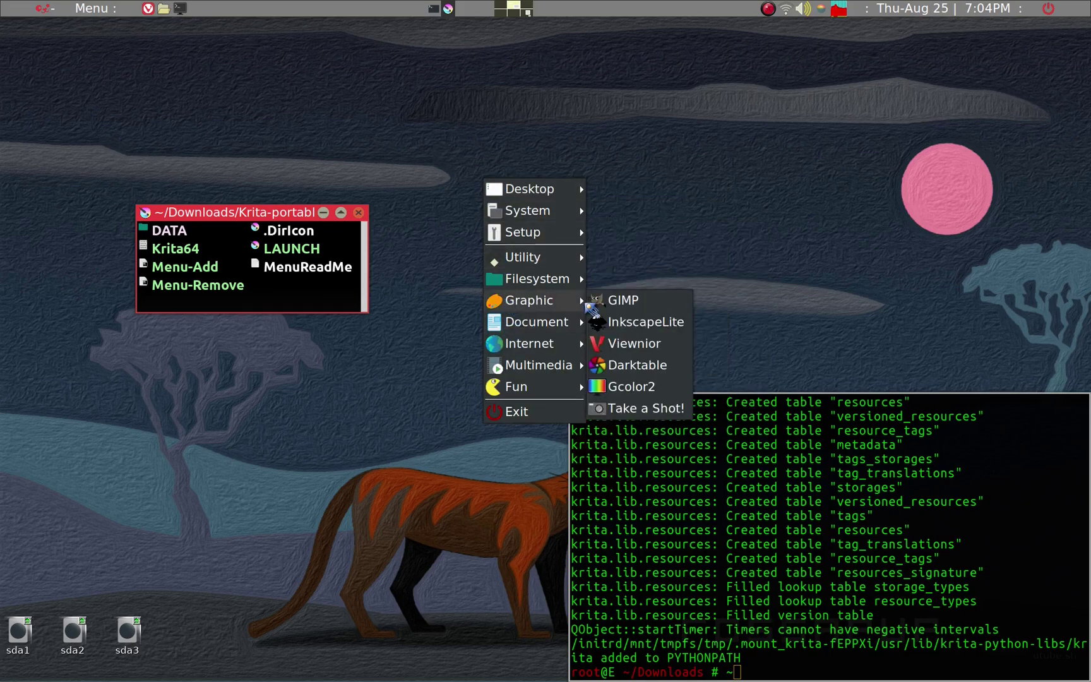
{"action": "left_click", "coordinate": [452, 284]}
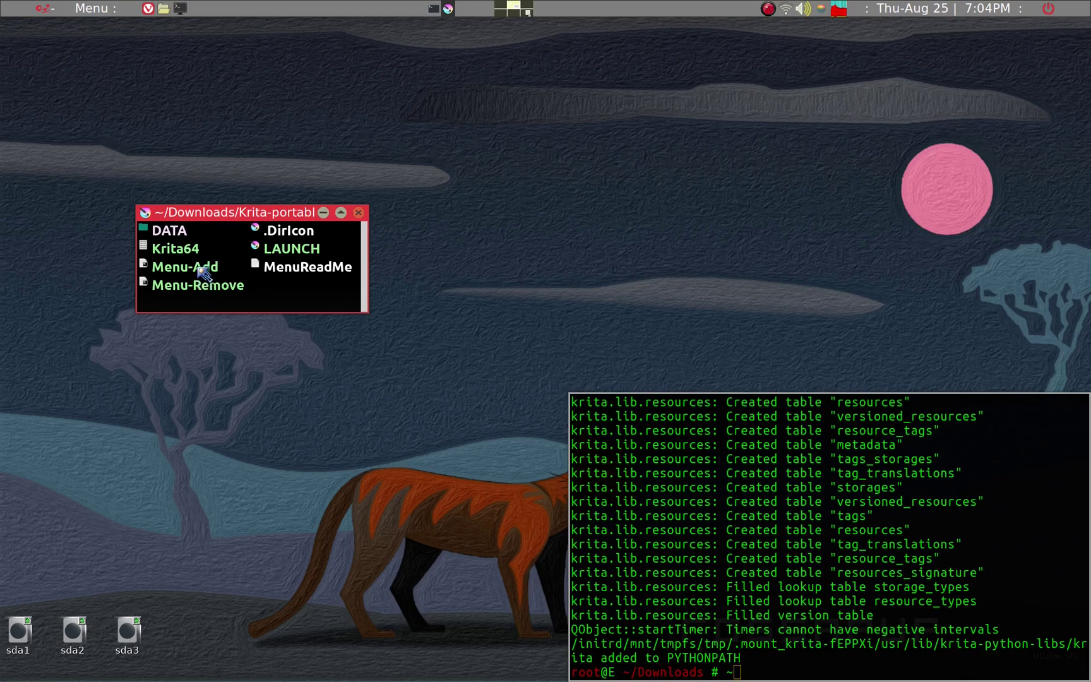
Step: Pin the folder's LAUNCH file onto the desktop near the left edge
{"action": "left_click_drag", "start_coordinate": [256, 222], "coordinate": [244, 205]}
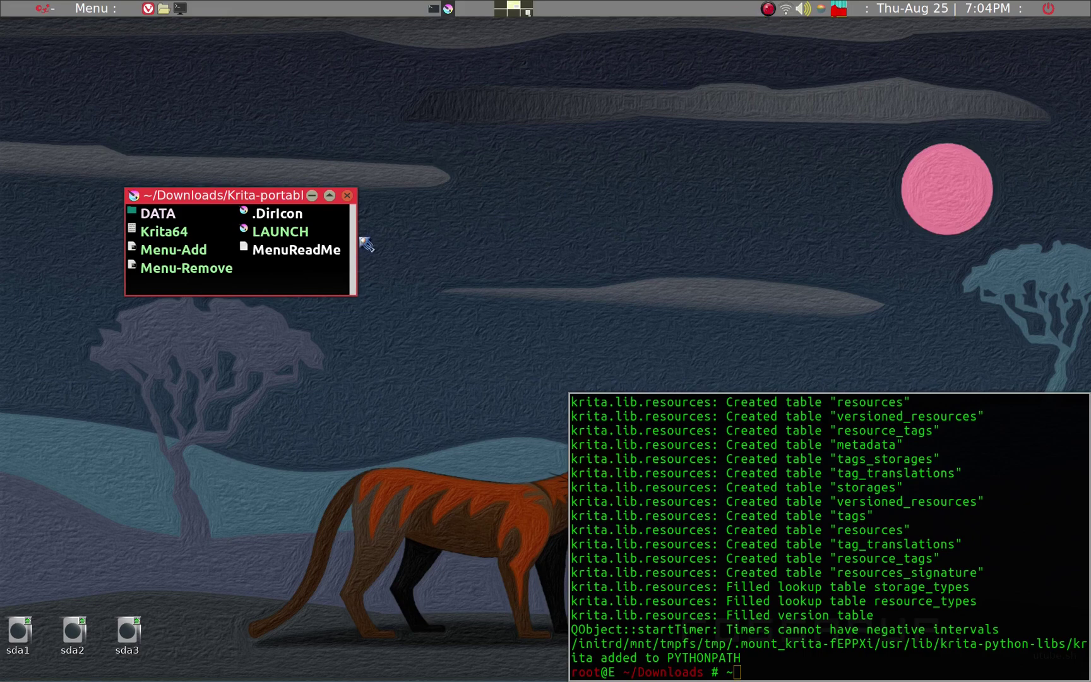
{"action": "left_click_drag", "start_coordinate": [254, 194], "coordinate": [291, 126]}
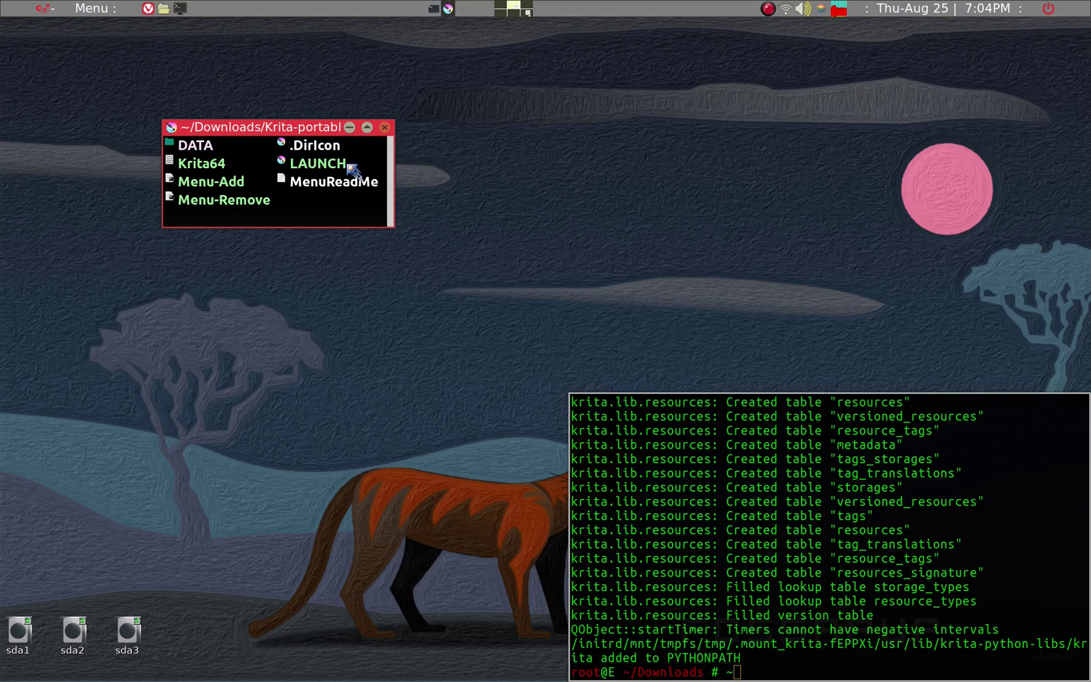
{"action": "left_click_drag", "start_coordinate": [336, 165], "coordinate": [49, 423]}
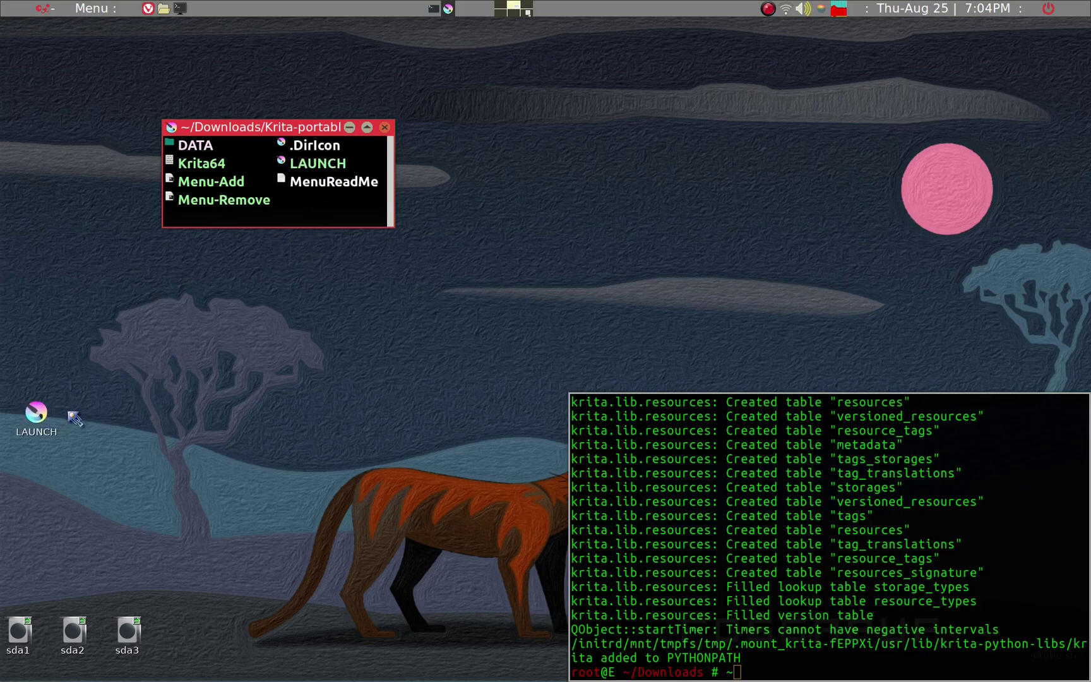
Step: Rename the desktop LAUNCH icon to Krita and assign it the Ctrl+J shortcut
{"action": "right_click", "coordinate": [41, 437]}
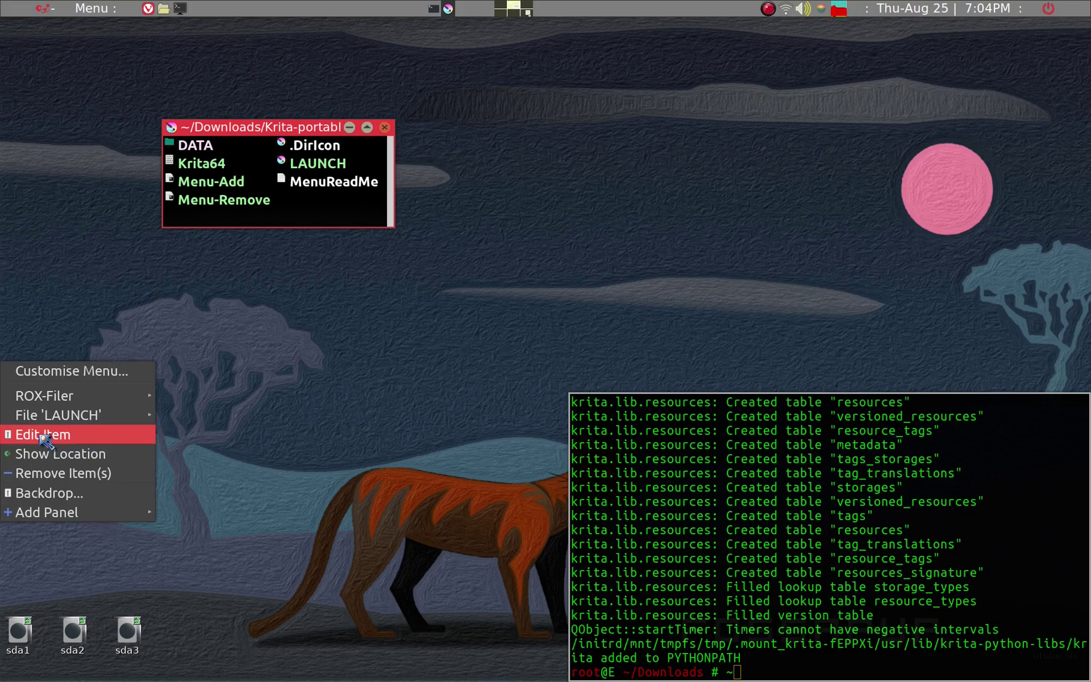
{"action": "left_click", "coordinate": [41, 435]}
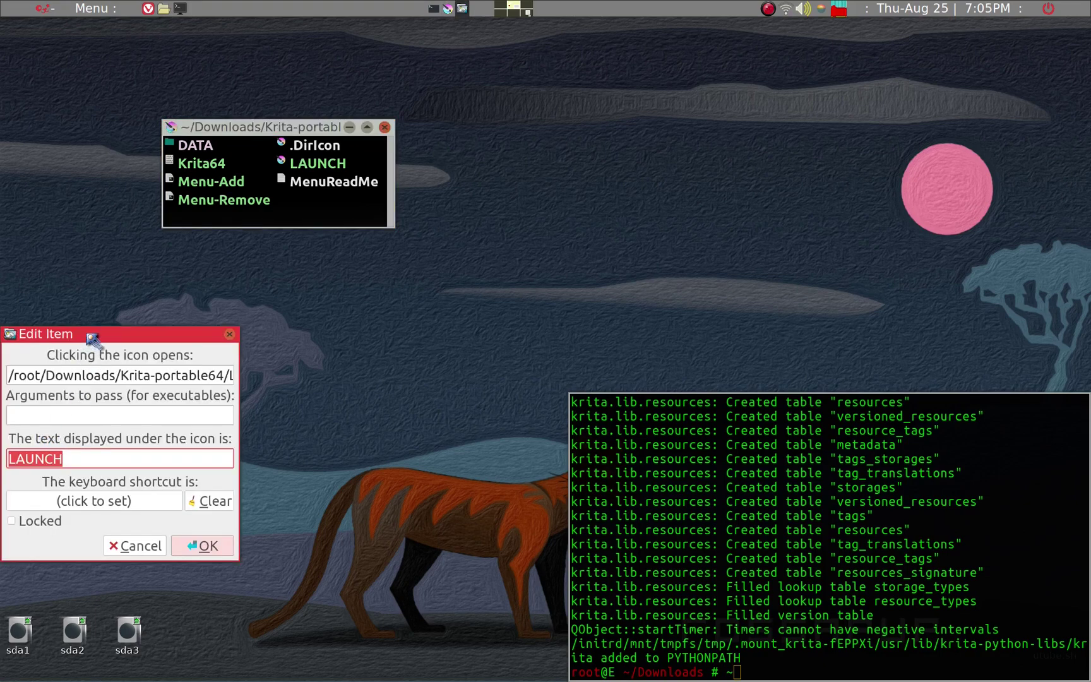
{"action": "left_click_drag", "start_coordinate": [93, 340], "coordinate": [215, 344]}
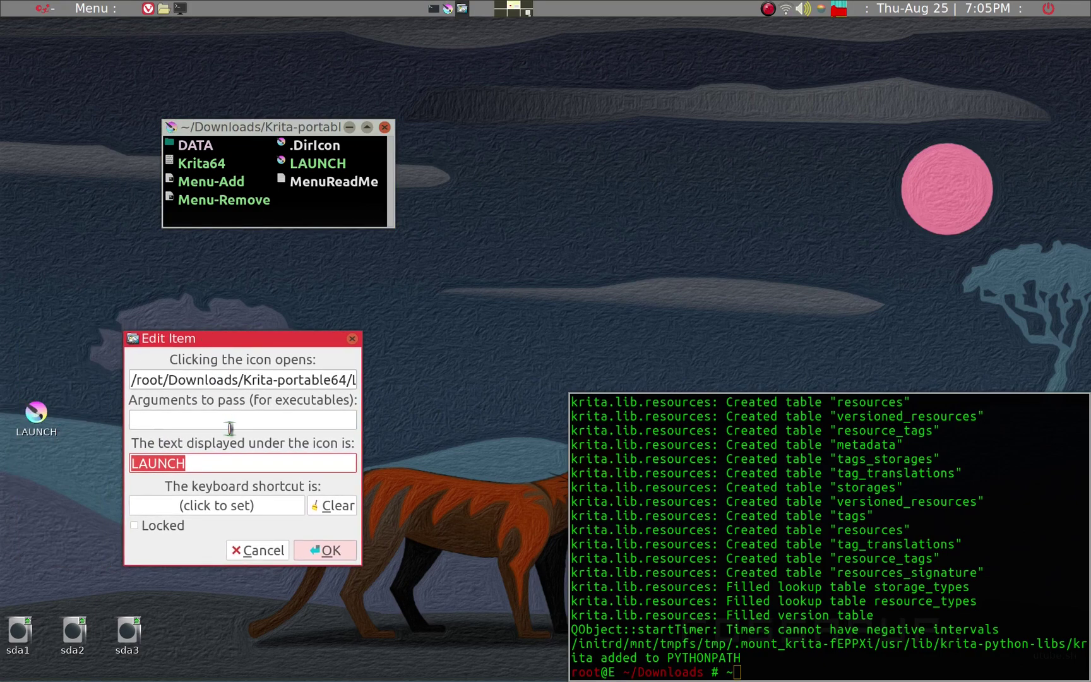
{"action": "type", "text": "Krita"}
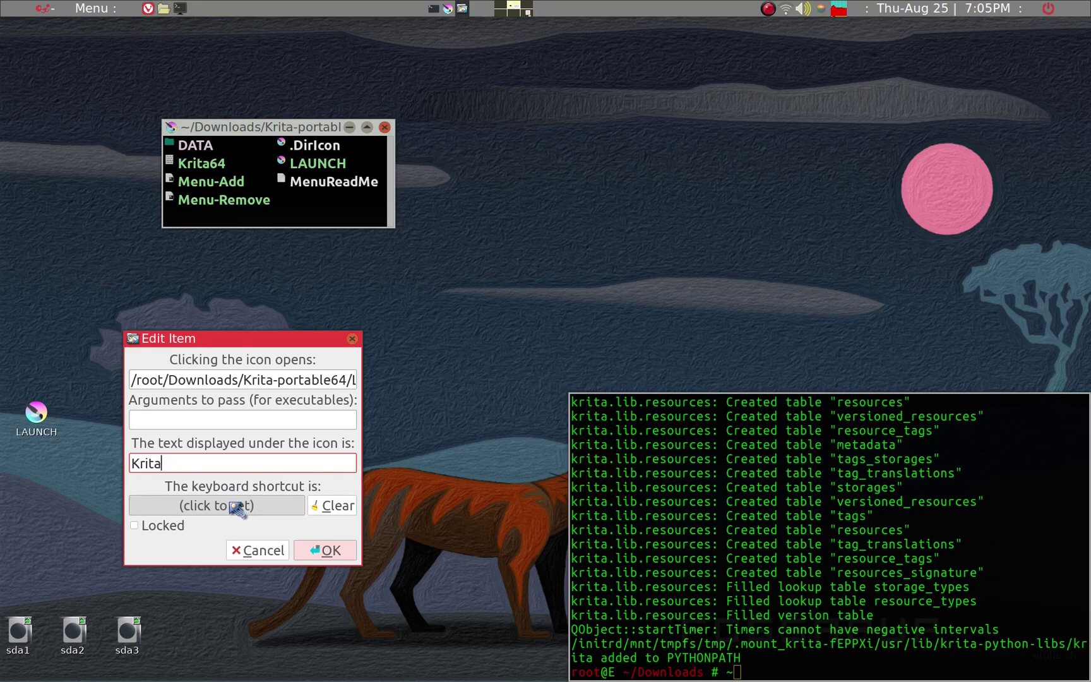
{"action": "left_click", "coordinate": [237, 507]}
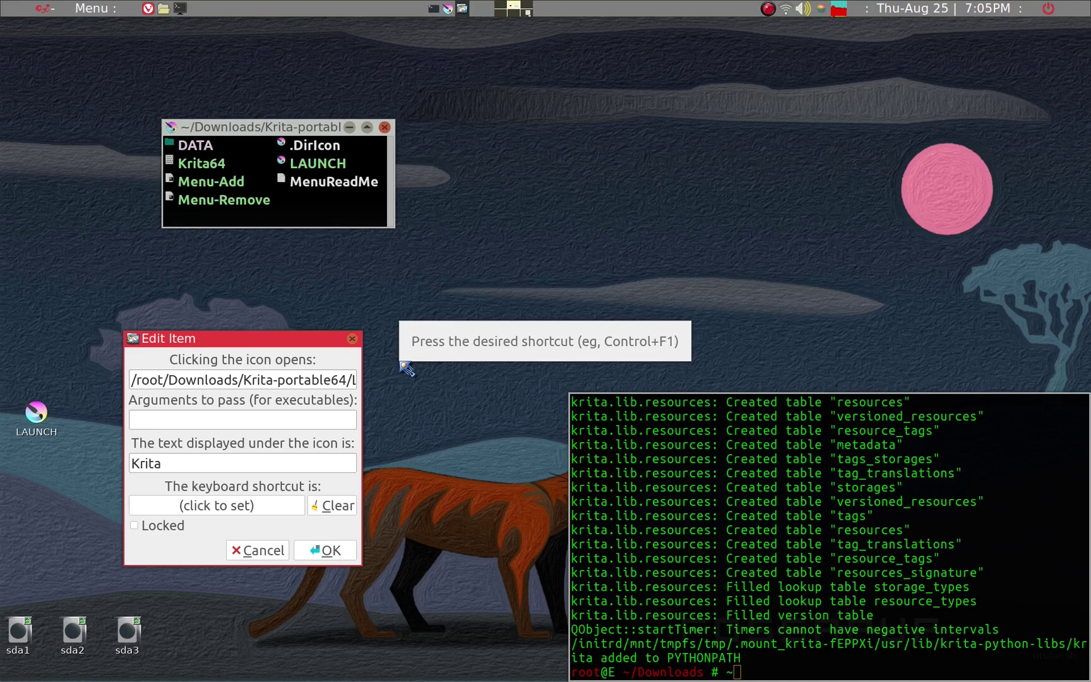
{"action": "key", "text": "ctrl+j"}
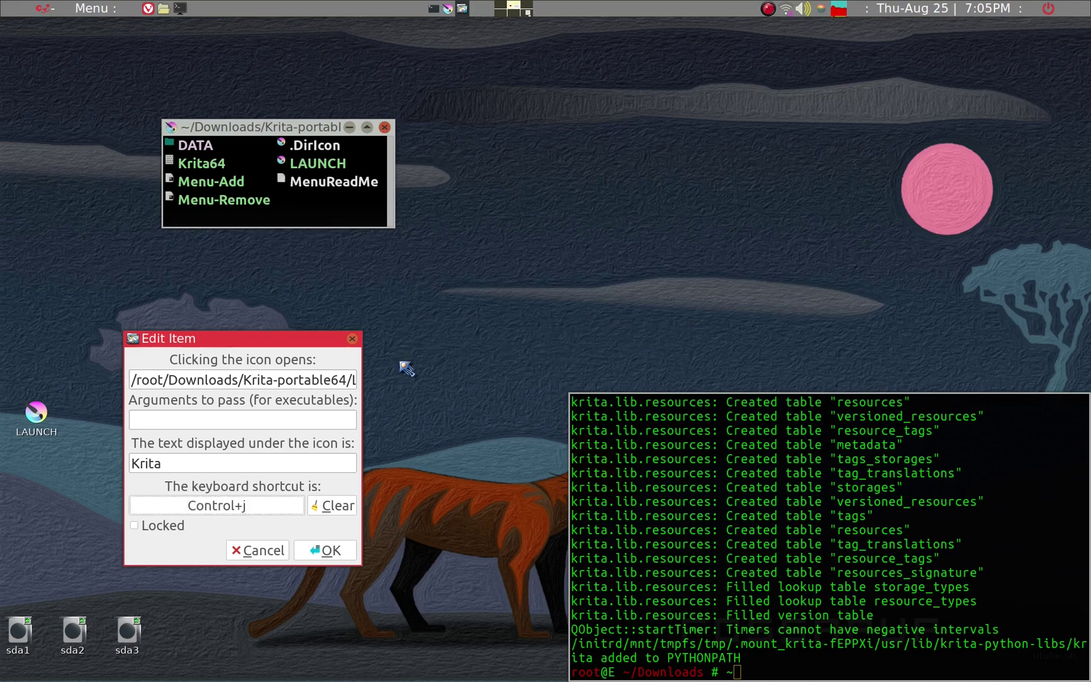
{"action": "left_click", "coordinate": [313, 550]}
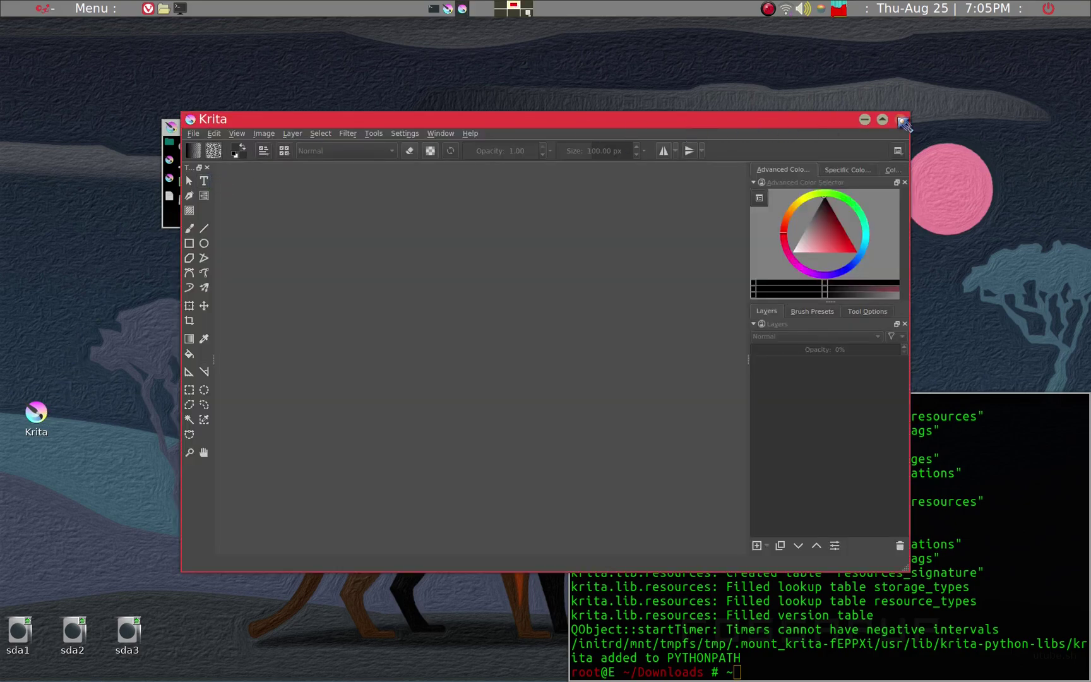
Step: Close the test-launched Krita 3.1.3 window
{"action": "left_click", "coordinate": [902, 121]}
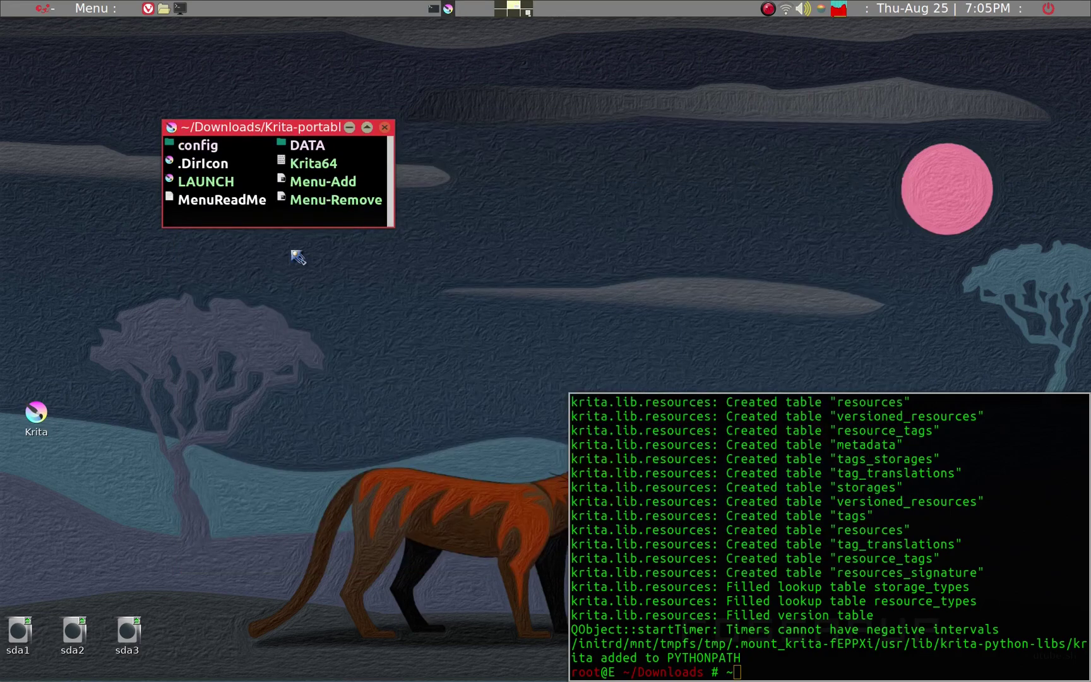
Step: Set the Krita launcher's icon to the Krita-portable64 folder's .DirIcon
{"action": "right_click", "coordinate": [43, 418]}
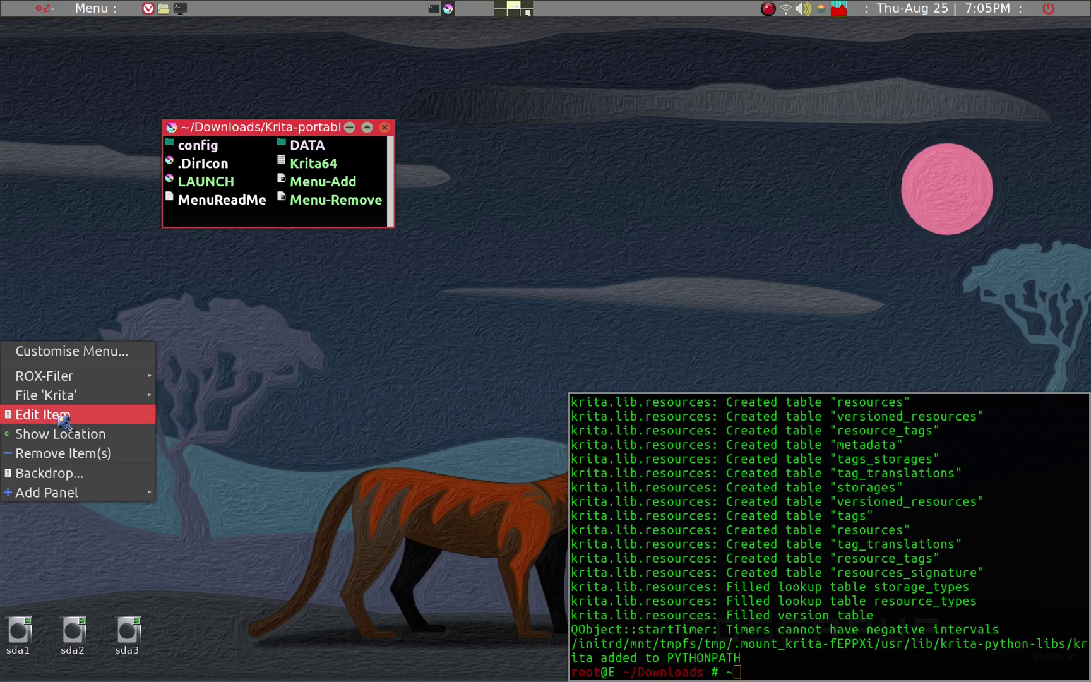
{"action": "mouse_move", "coordinate": [61, 403]}
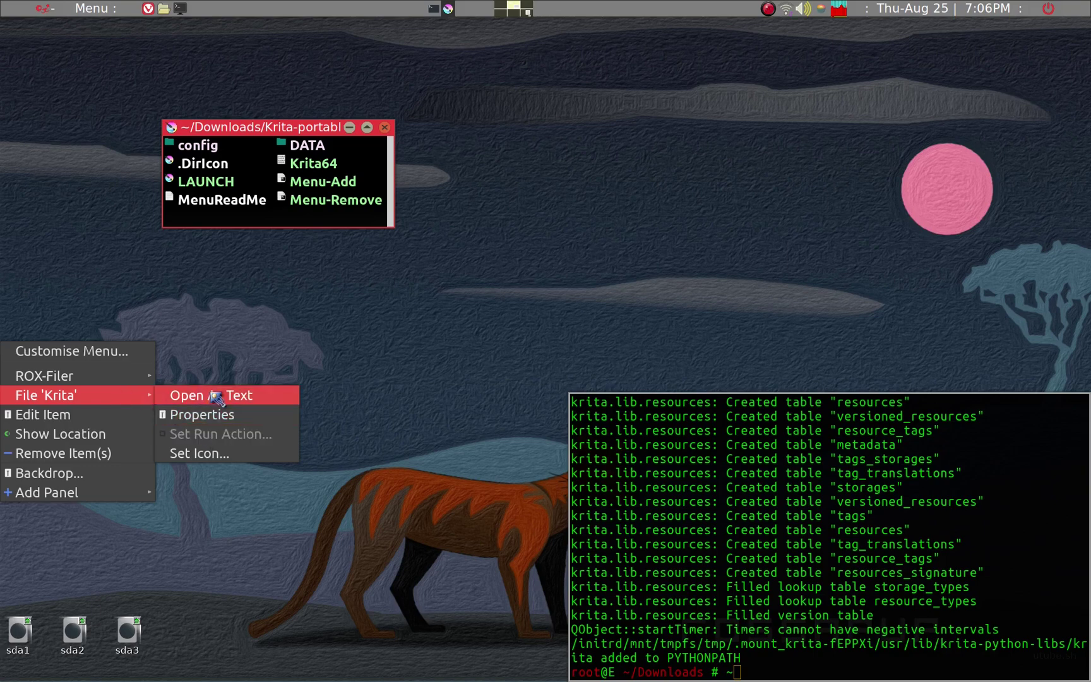
{"action": "left_click", "coordinate": [215, 453]}
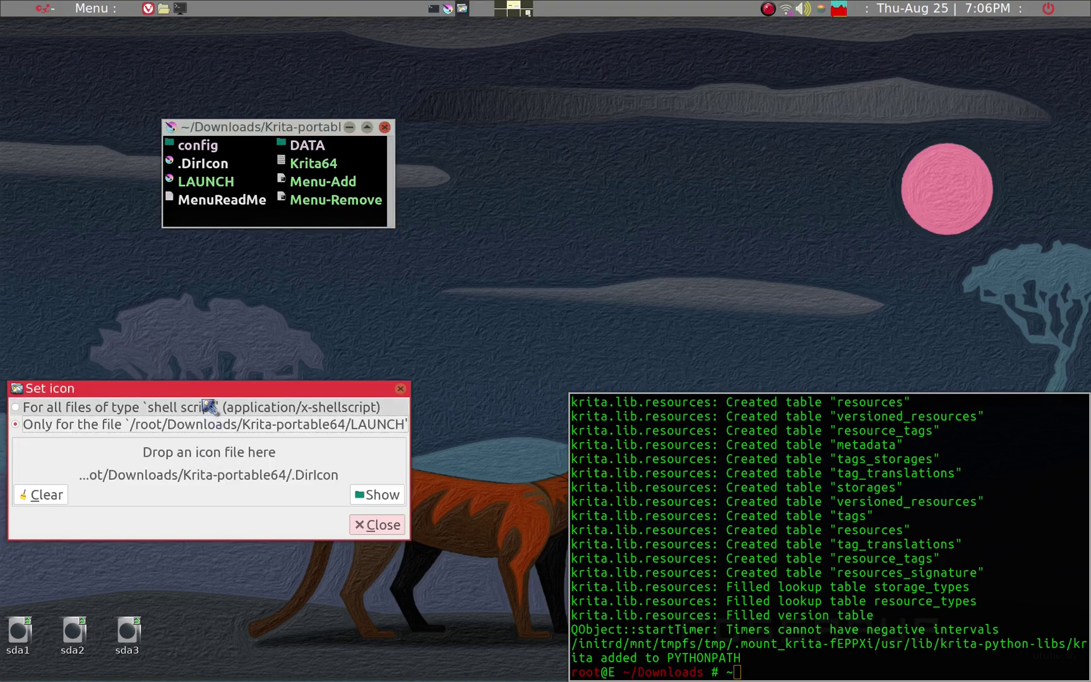
{"action": "left_click_drag", "start_coordinate": [205, 392], "coordinate": [362, 354]}
{"action": "left_click", "coordinate": [214, 168]}
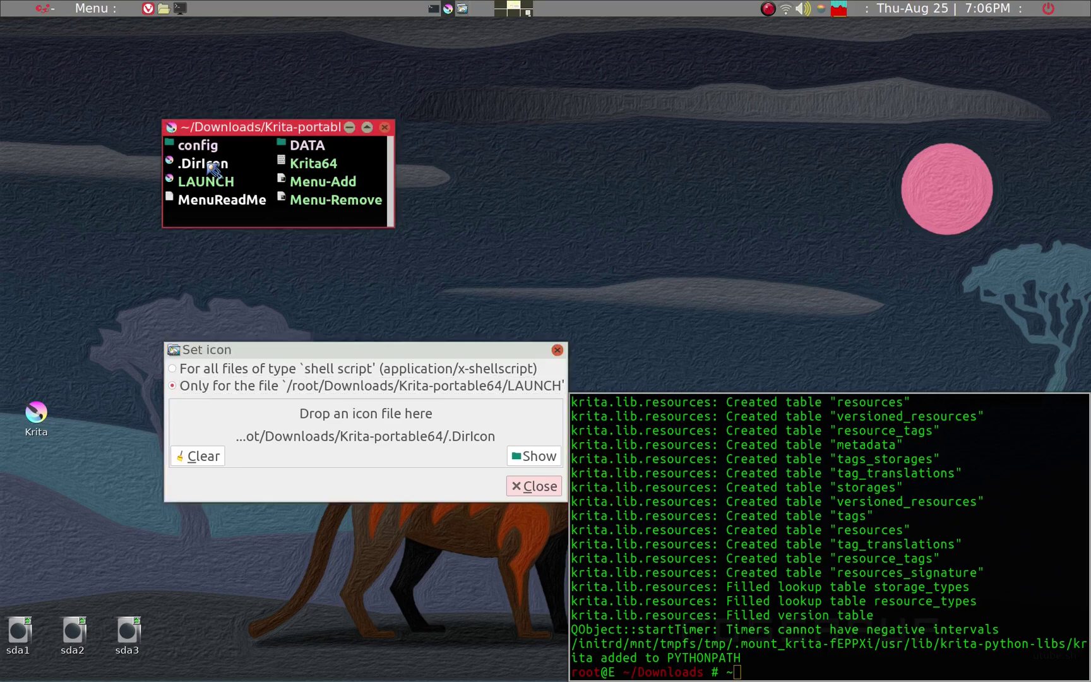
{"action": "left_click_drag", "start_coordinate": [214, 168], "coordinate": [314, 428]}
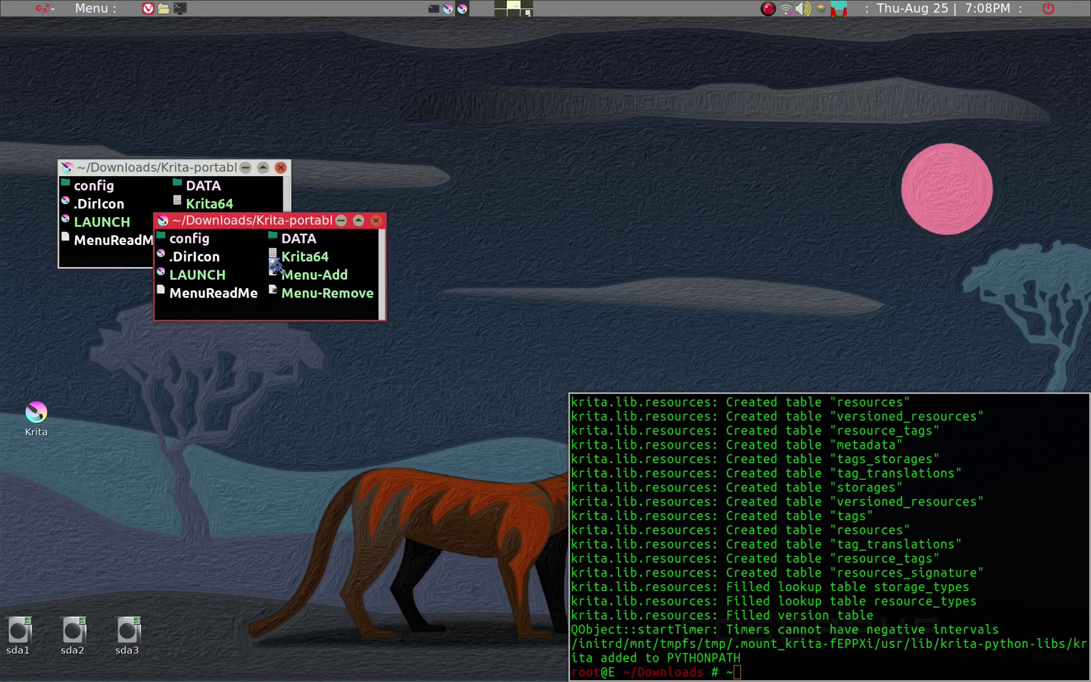
Step: Open /opt in a ROX-Filer window through the path entry
{"action": "key", "text": "slash"}
{"action": "key", "text": "BackSpace"}
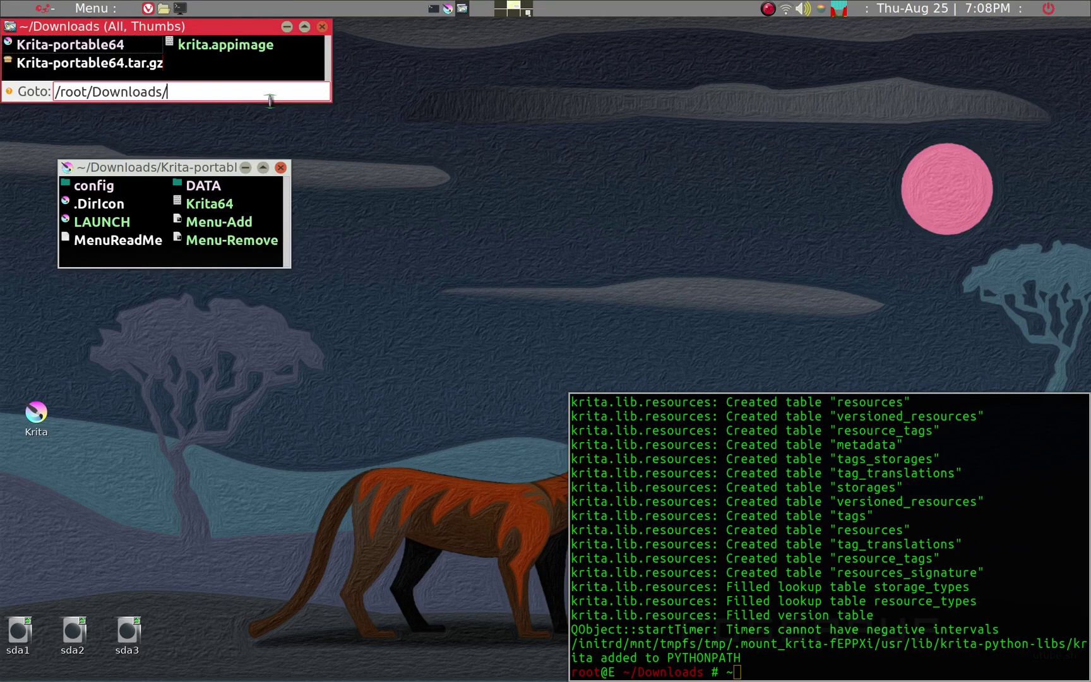
{"action": "key", "text": "BackSpace"}
{"action": "key", "text": "BackSpace"}
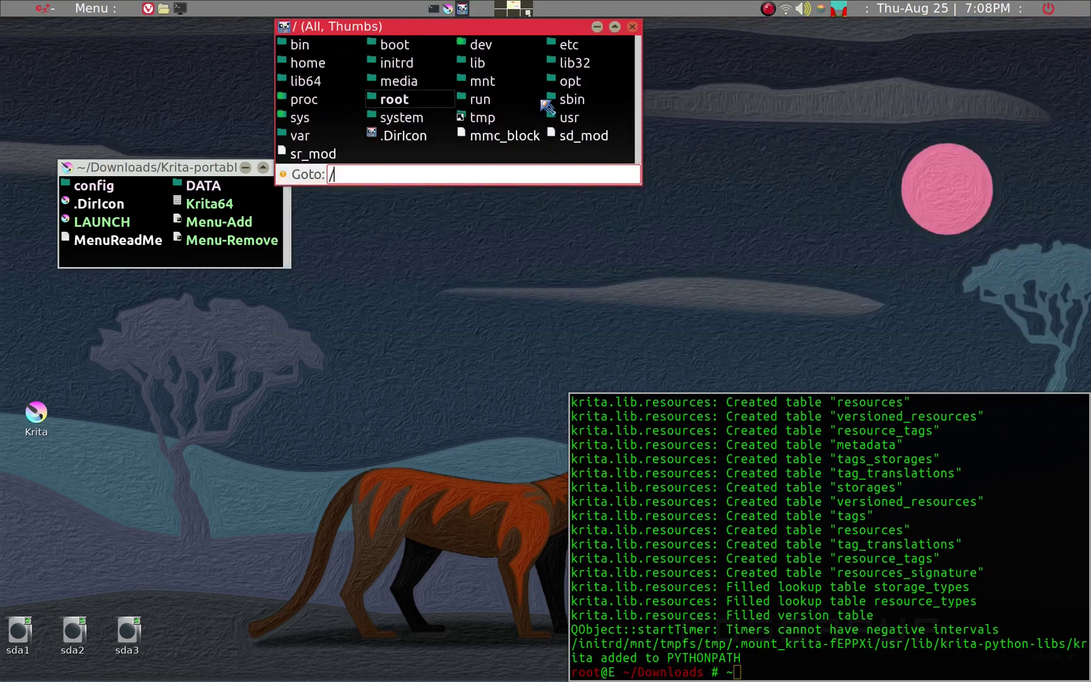
{"action": "type", "text": "opt/"}
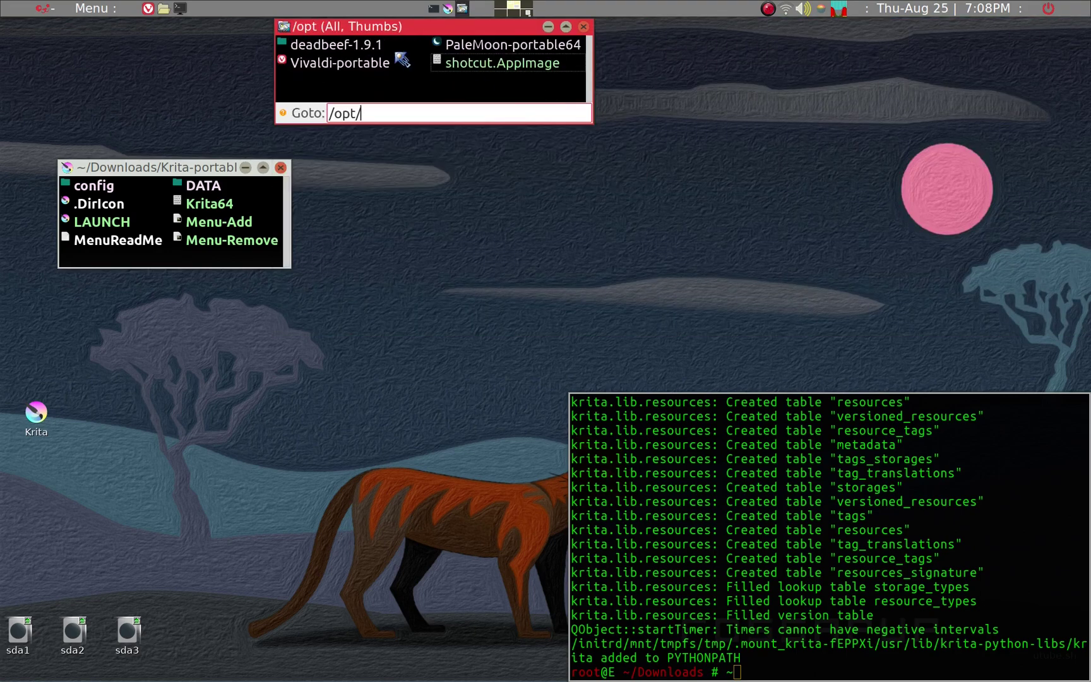
Step: Move the Krita-portable64 folder from Downloads into /opt
{"action": "left_click", "coordinate": [250, 257]}
{"action": "key", "text": "BackSpace"}
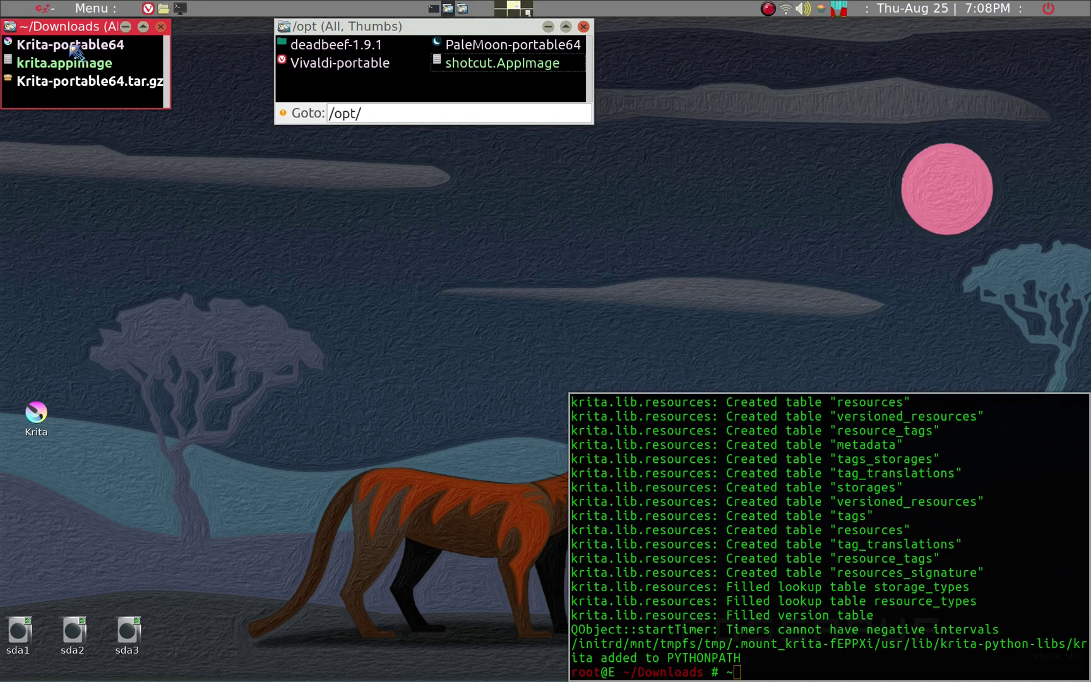
{"action": "left_click_drag", "start_coordinate": [74, 51], "coordinate": [349, 84]}
{"action": "left_click", "coordinate": [344, 80]}
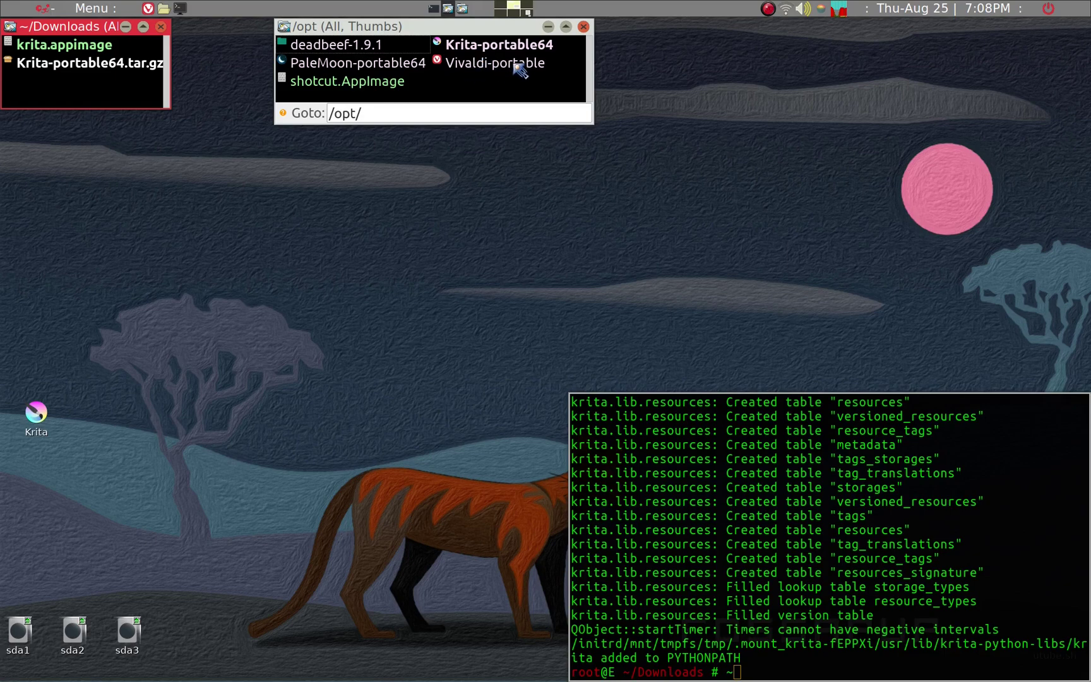
Step: Open /opt/Krita-portable64 and copy its folder path
{"action": "left_click", "coordinate": [471, 50]}
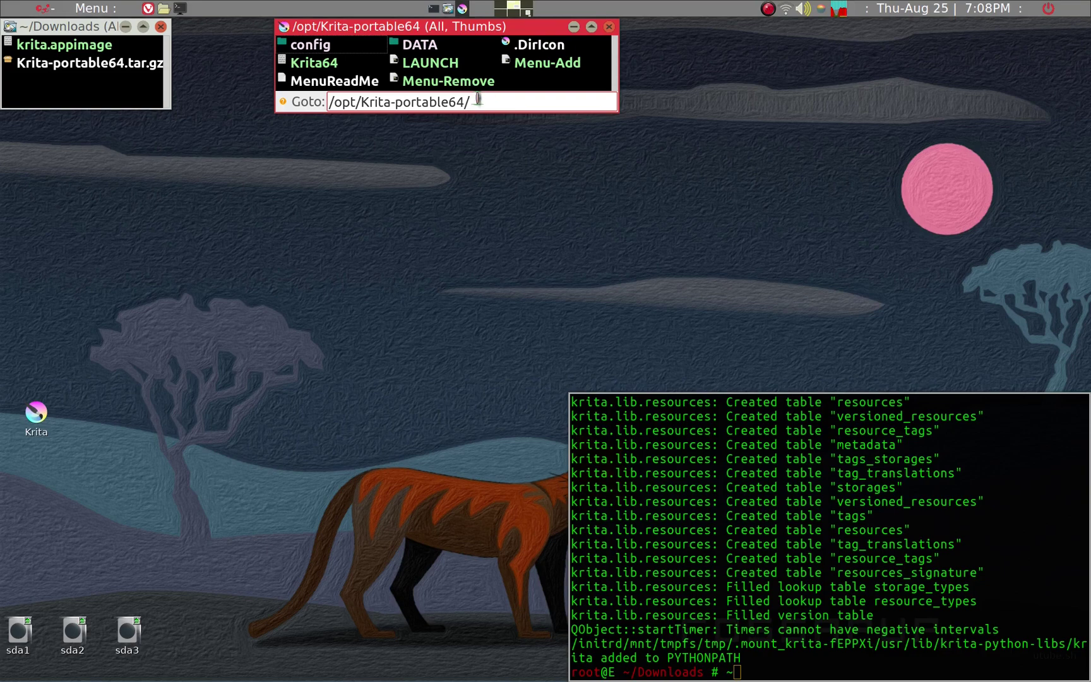
{"action": "left_click_drag", "start_coordinate": [478, 99], "coordinate": [330, 102]}
{"action": "right_click", "coordinate": [344, 105]}
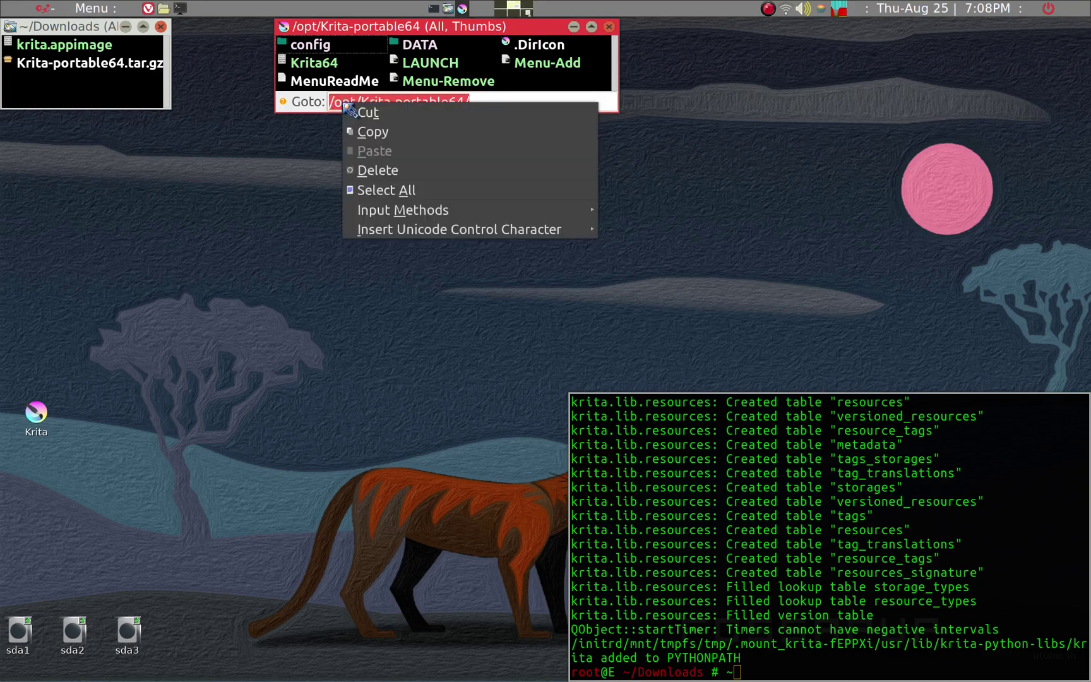
{"action": "left_click", "coordinate": [373, 132]}
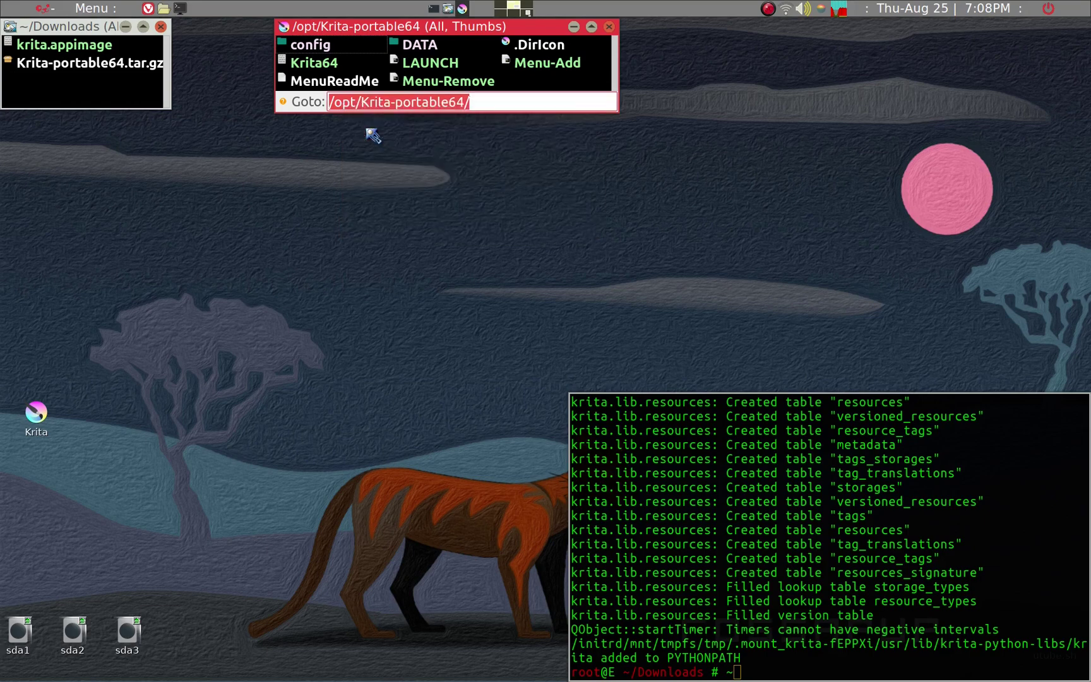
Step: Launch JWMDesk Manager from the desktop menu and open its Default Apps chooser
{"action": "right_click", "coordinate": [426, 154]}
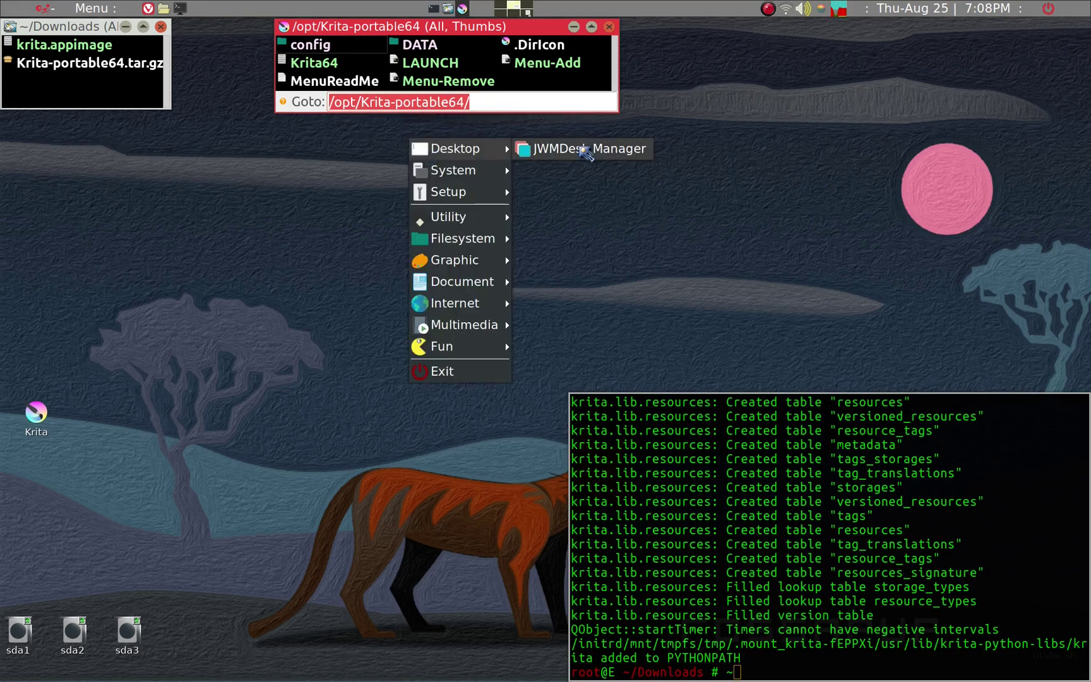
{"action": "left_click", "coordinate": [586, 151]}
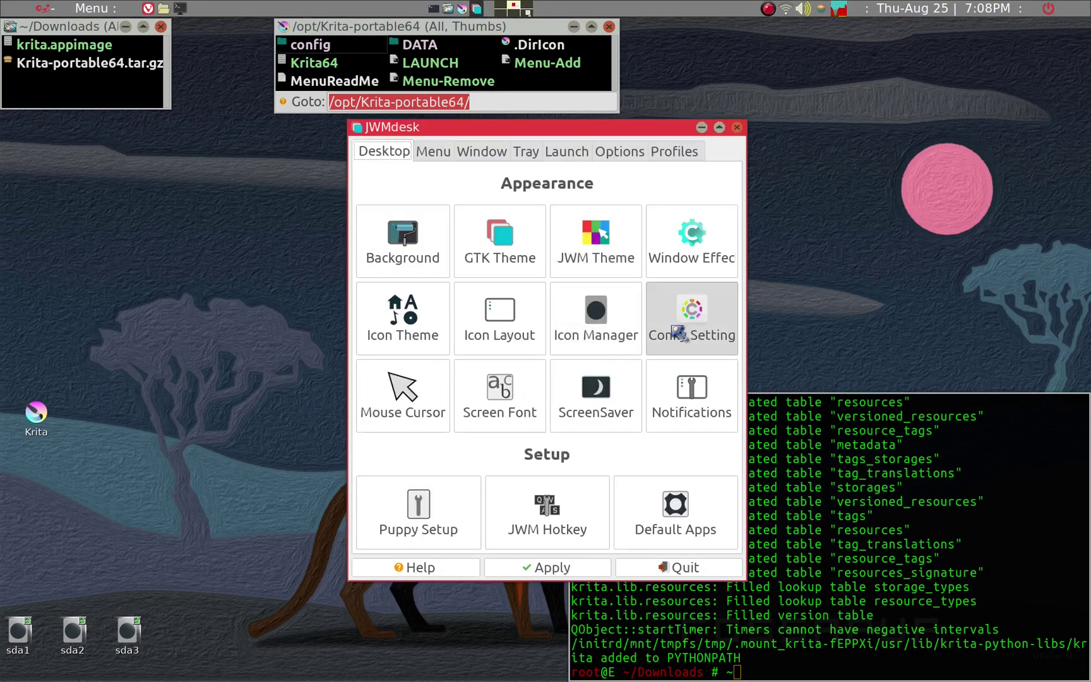
{"action": "left_click", "coordinate": [679, 512]}
{"action": "left_click", "coordinate": [663, 344]}
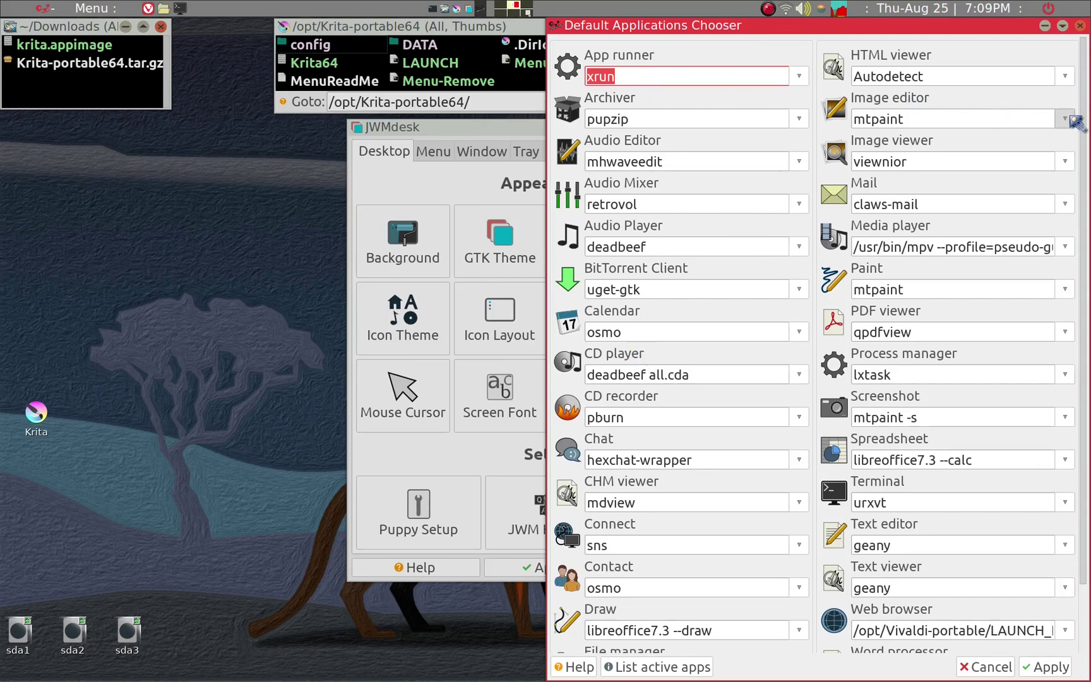
Step: Replace mtpaint as Image editor with /opt/Krita-portable64/LAUNCH and close the chooser
{"action": "left_click_drag", "start_coordinate": [1036, 118], "coordinate": [840, 119]}
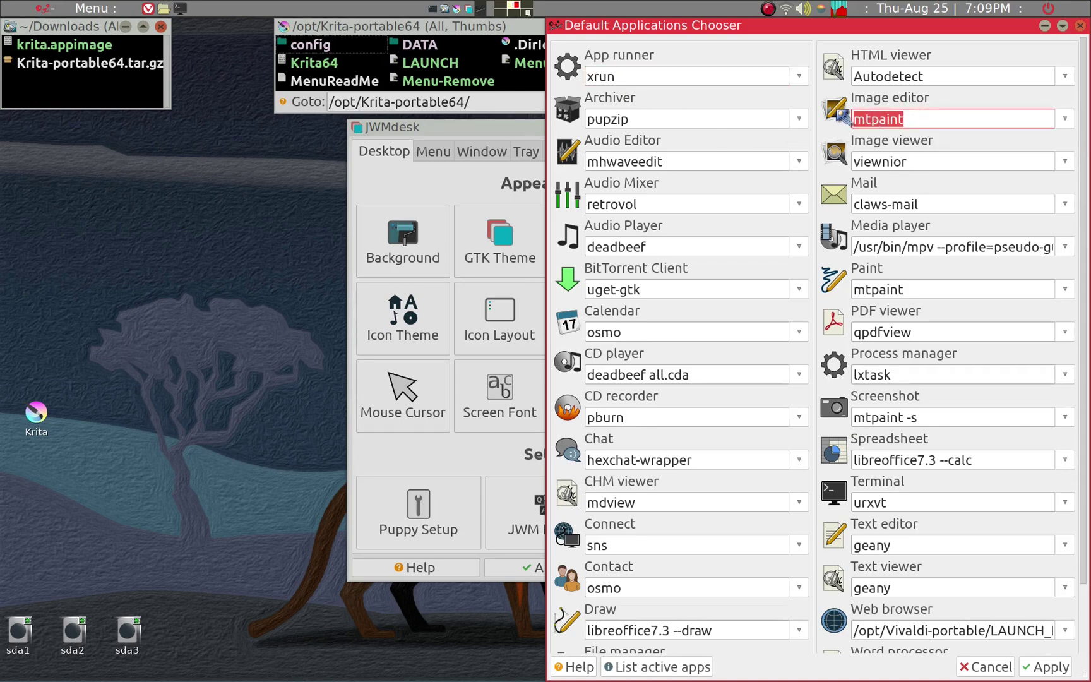
{"action": "key", "text": "ctrl+v"}
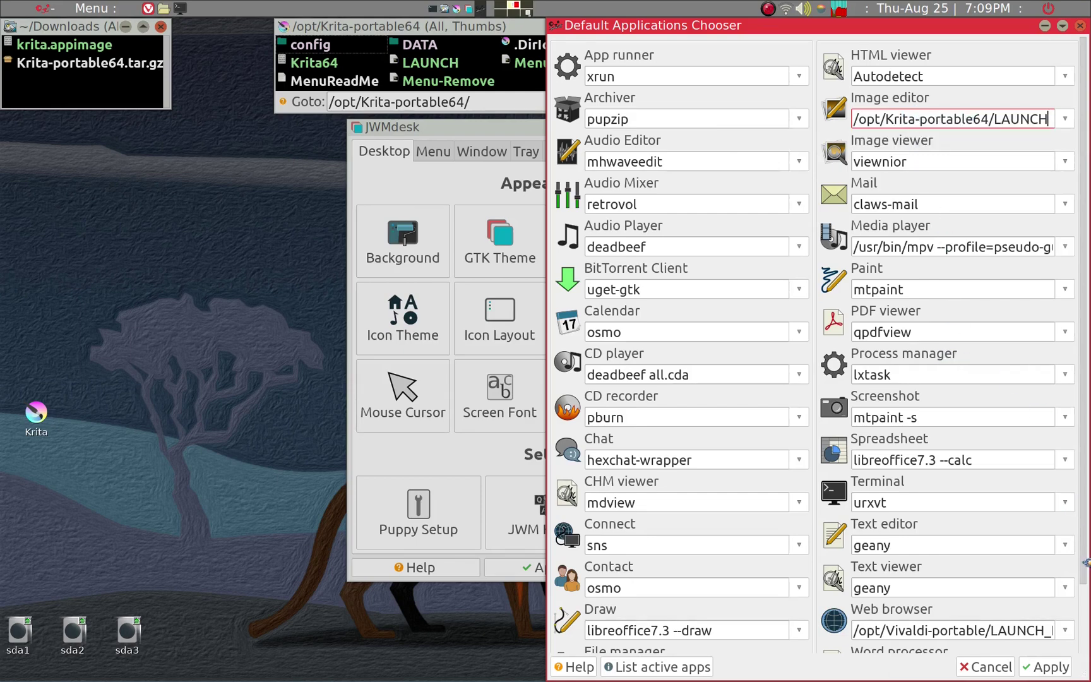
{"action": "scroll", "coordinate": [1075, 635], "scroll_direction": "down", "scroll_amount": 3}
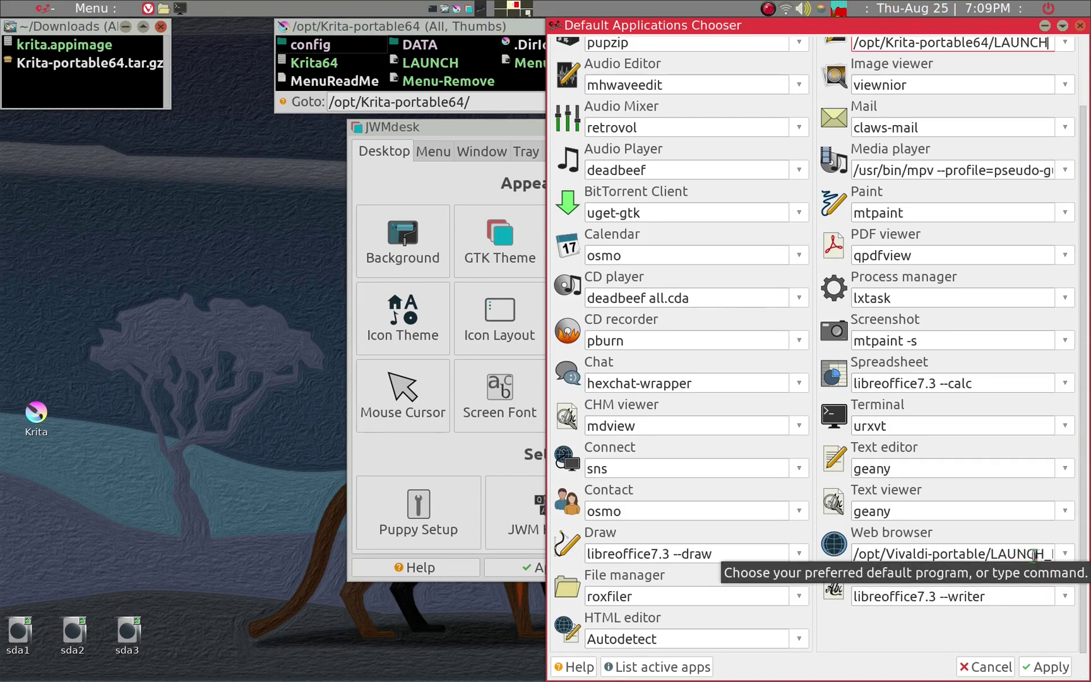
{"action": "left_click", "coordinate": [1034, 554]}
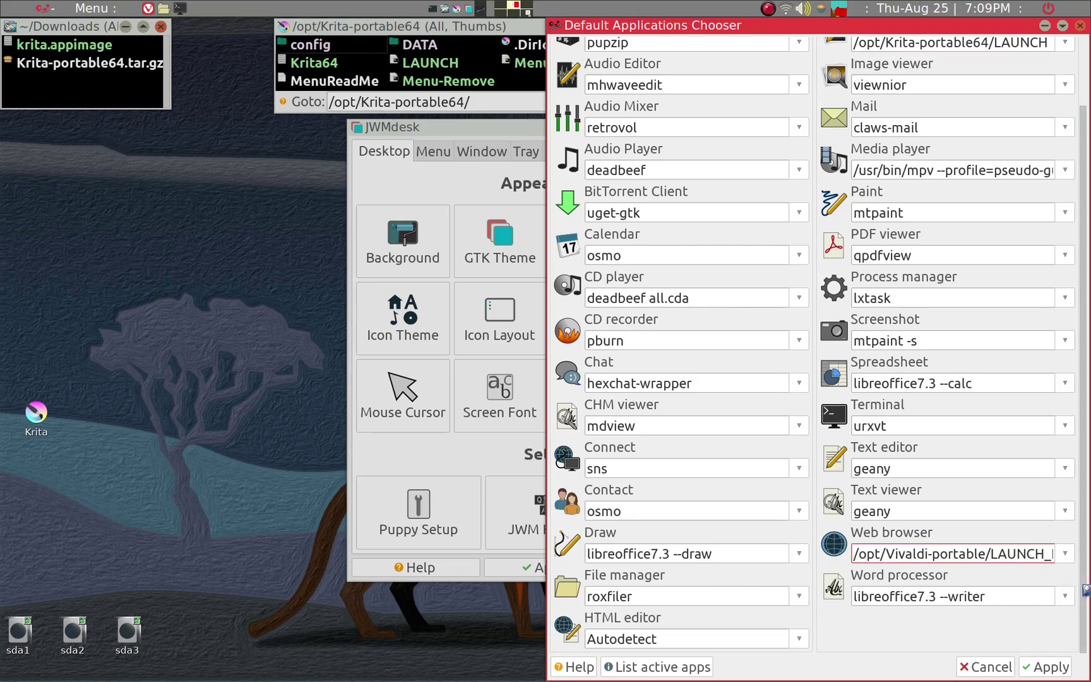
{"action": "type", "text": "NL"}
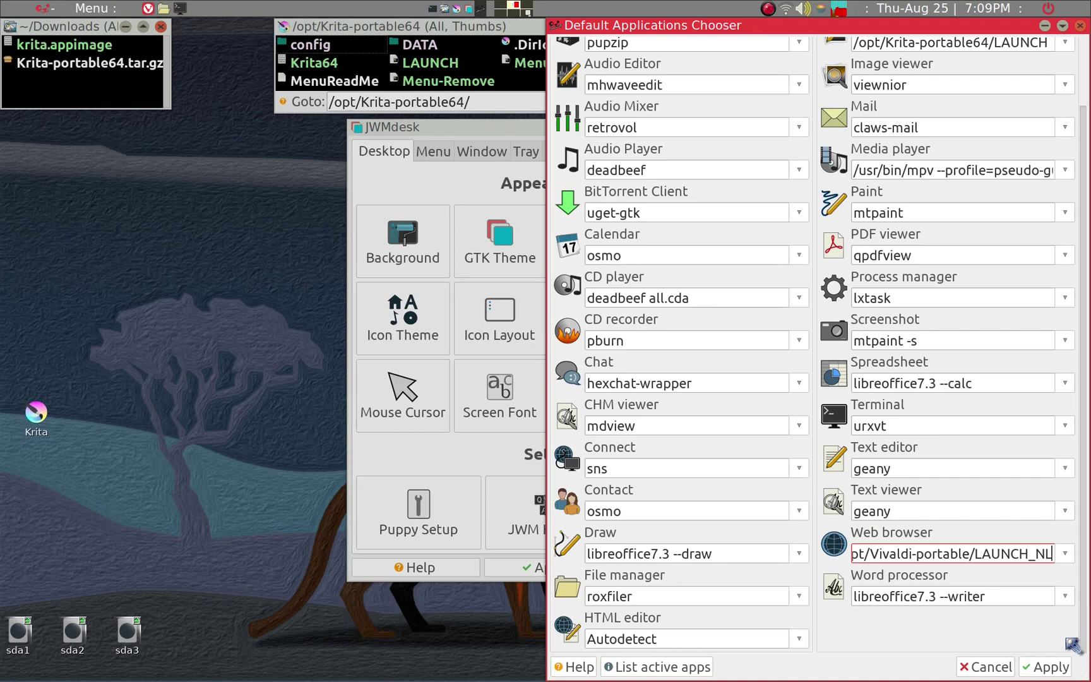
{"action": "left_click", "coordinate": [1003, 669]}
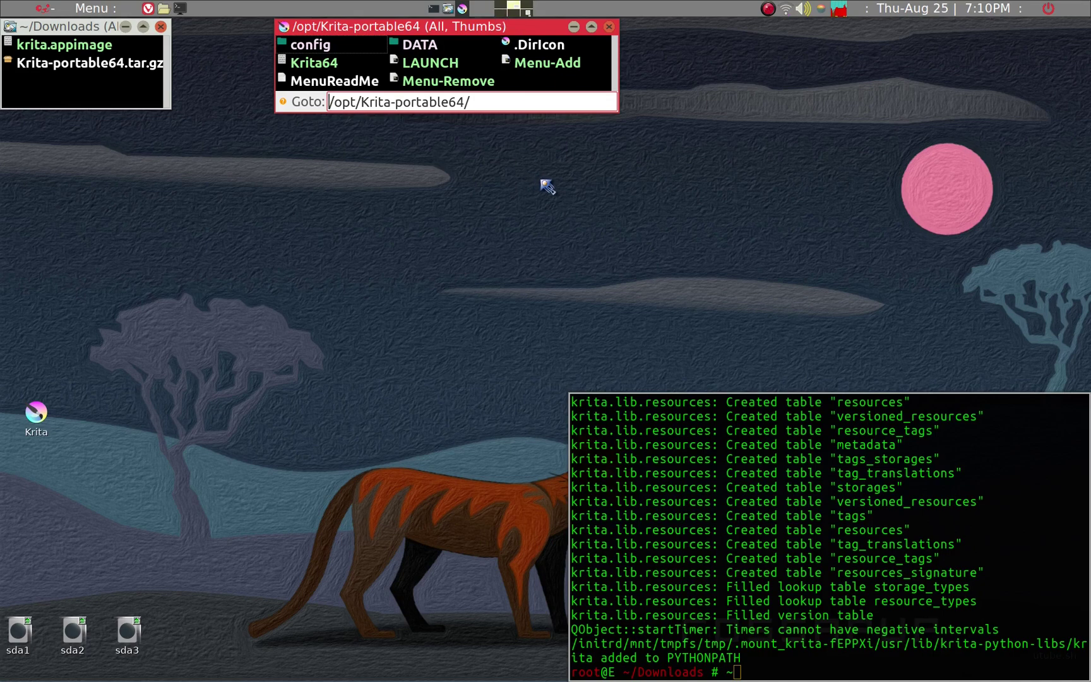
Step: Return to the MEGA share in Vivaldi and scroll through the top-level Linux apps folders
{"action": "key", "text": "alt+Tab"}
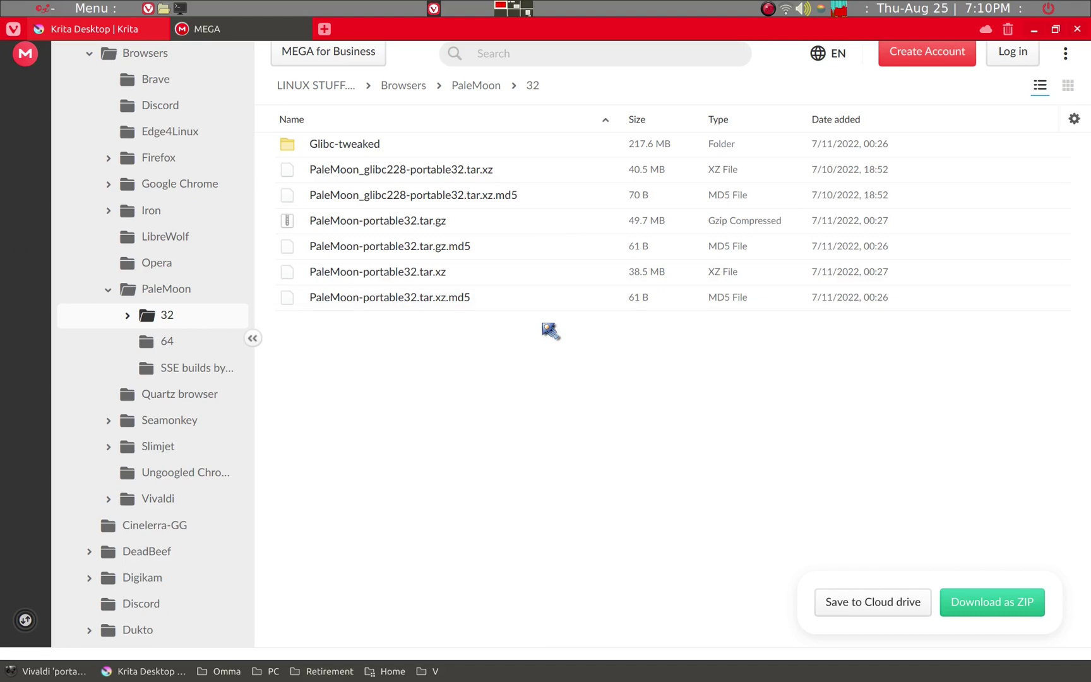
{"action": "left_click", "coordinate": [417, 88]}
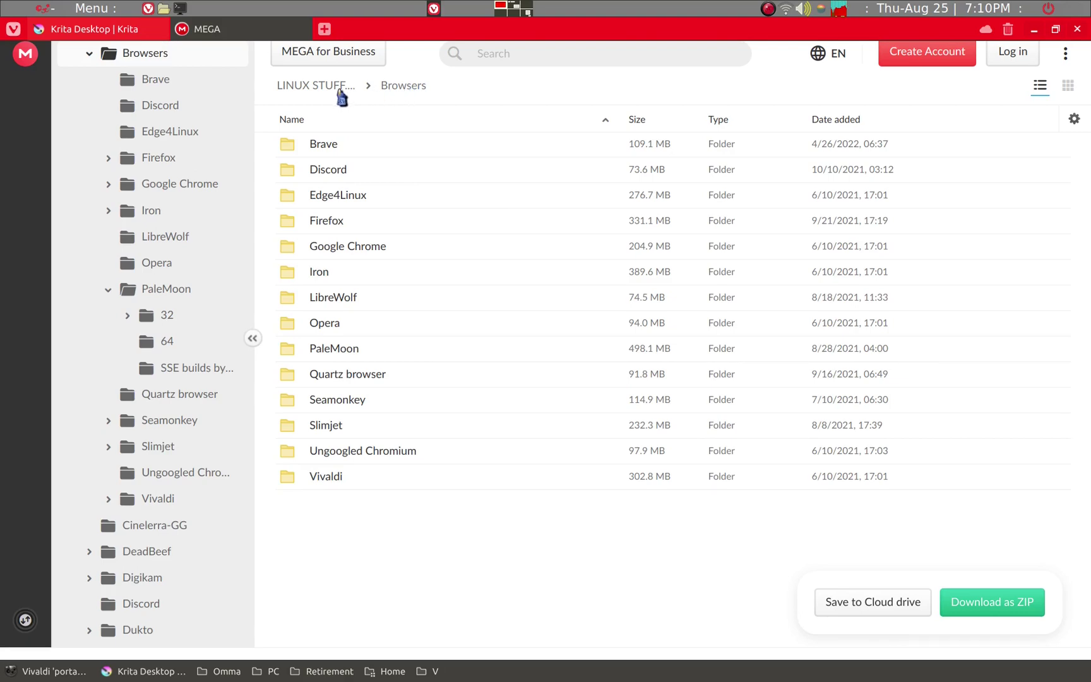
{"action": "left_click", "coordinate": [340, 88]}
{"action": "scroll", "coordinate": [364, 183], "scroll_direction": "down", "scroll_amount": 2}
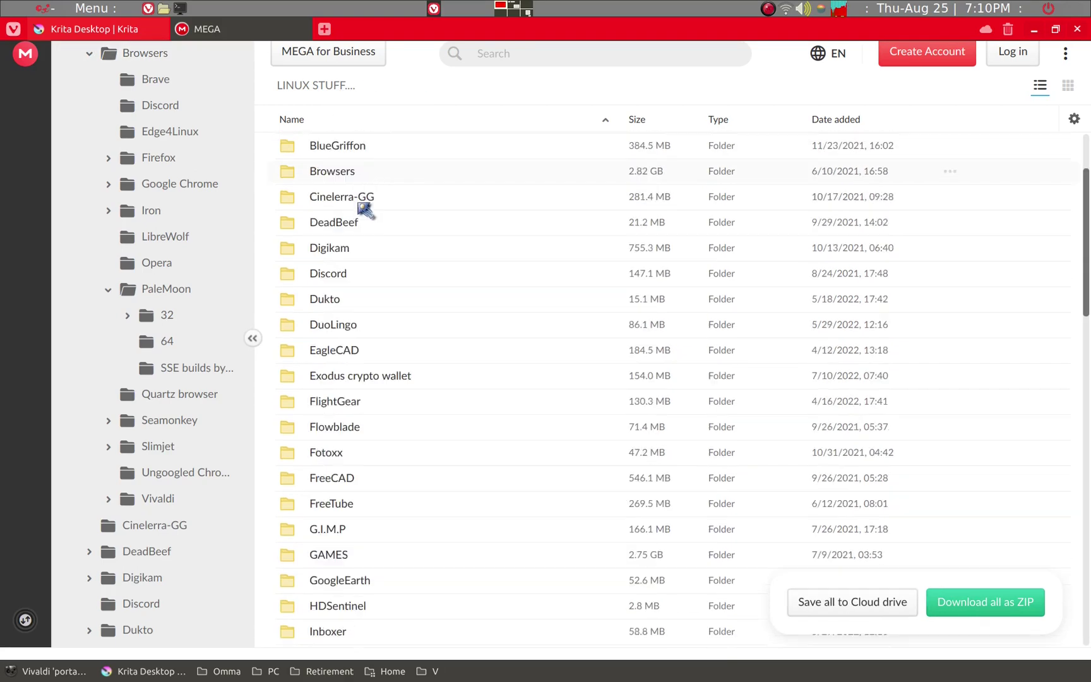
{"action": "scroll", "coordinate": [361, 219], "scroll_direction": "down", "scroll_amount": 2}
{"action": "scroll", "coordinate": [354, 245], "scroll_direction": "down", "scroll_amount": 2}
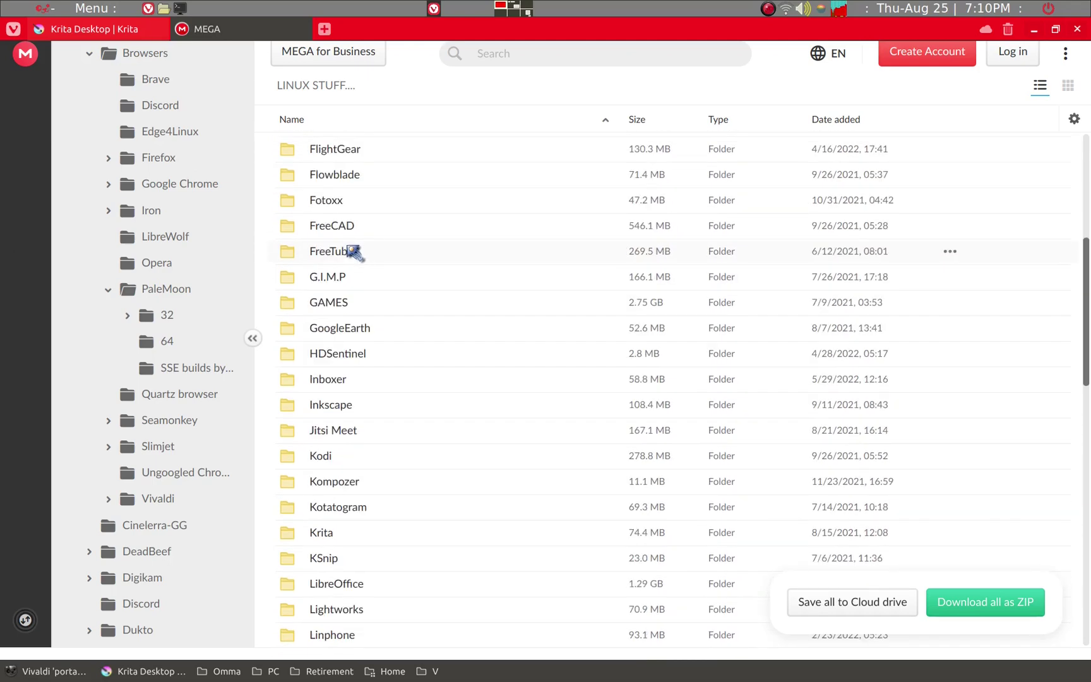
{"action": "scroll", "coordinate": [353, 259], "scroll_direction": "down", "scroll_amount": 1}
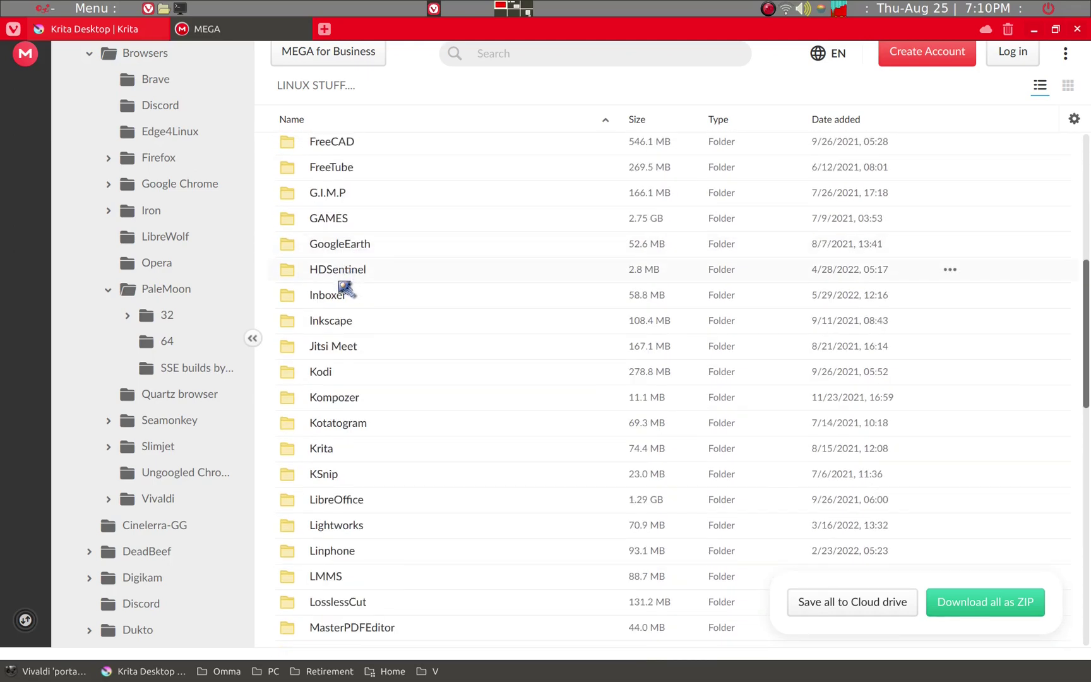
{"action": "scroll", "coordinate": [344, 288], "scroll_direction": "down", "scroll_amount": 2}
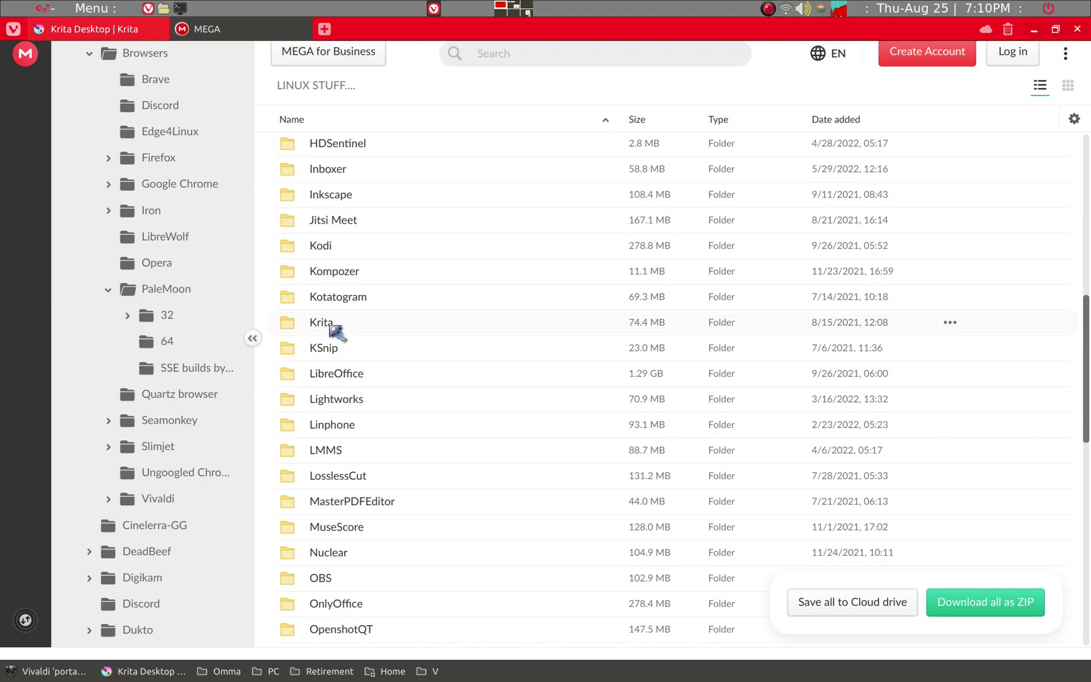
{"action": "scroll", "coordinate": [332, 329], "scroll_direction": "down", "scroll_amount": 2}
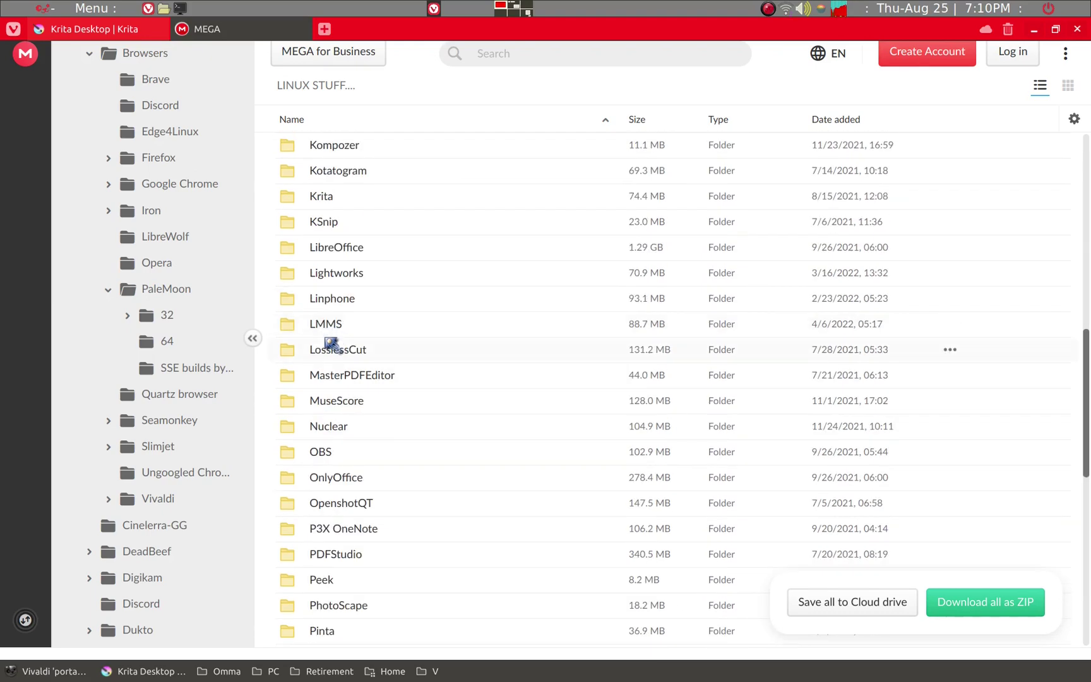
{"action": "scroll", "coordinate": [326, 328], "scroll_direction": "down", "scroll_amount": 1}
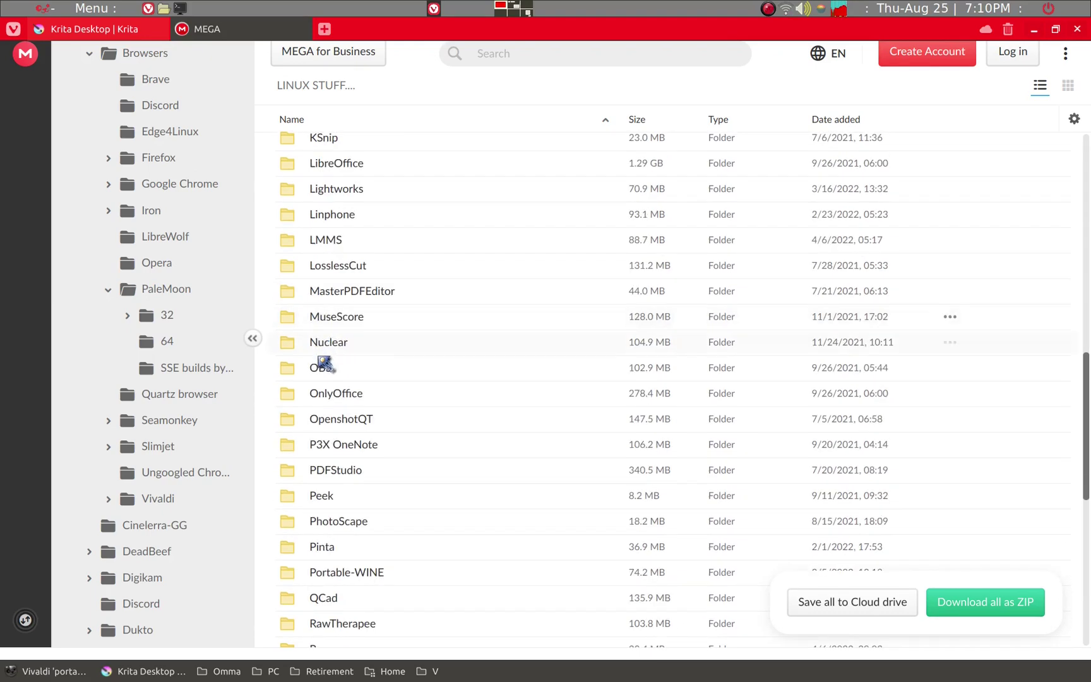
{"action": "scroll", "coordinate": [329, 365], "scroll_direction": "down", "scroll_amount": 1}
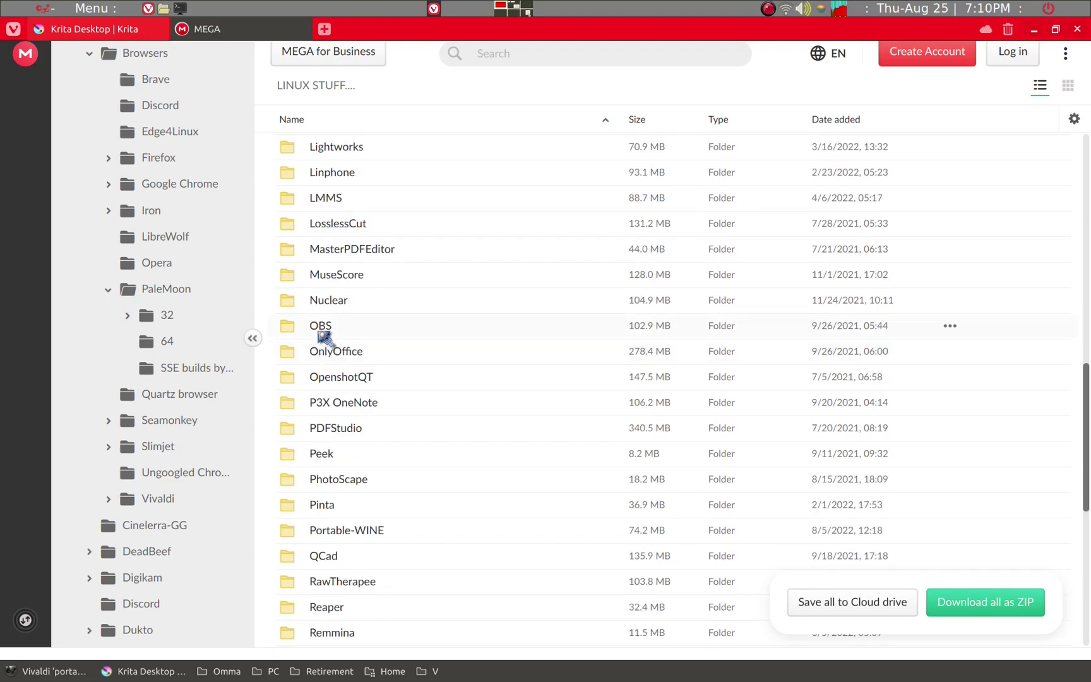
{"action": "scroll", "coordinate": [324, 360], "scroll_direction": "down", "scroll_amount": 1}
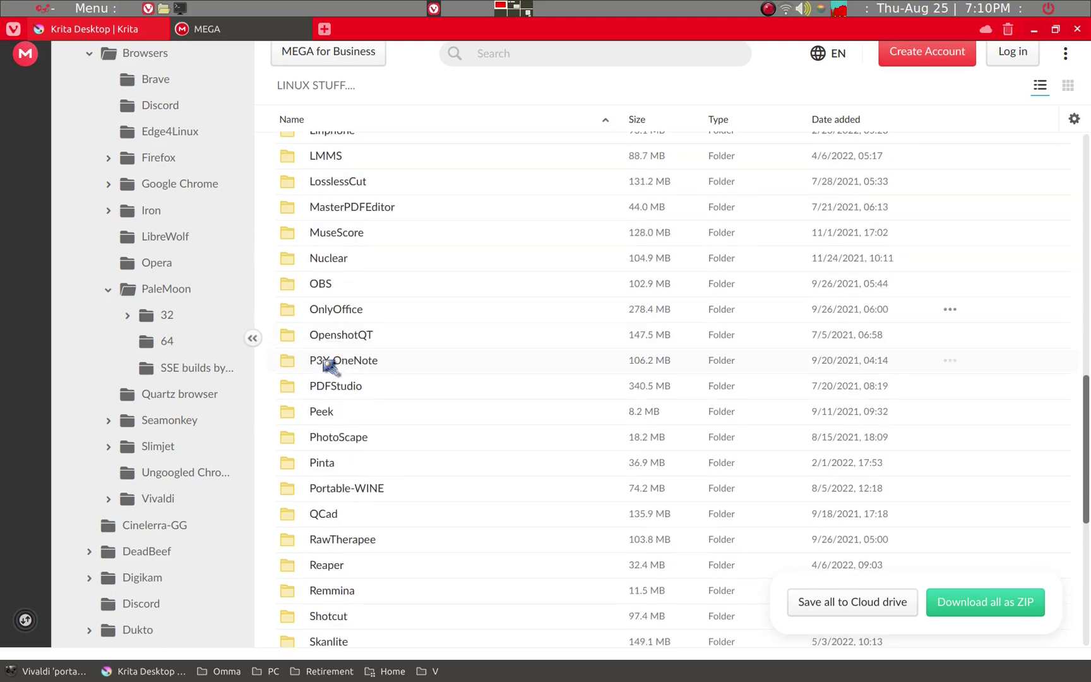
{"action": "scroll", "coordinate": [334, 392], "scroll_direction": "down", "scroll_amount": 1}
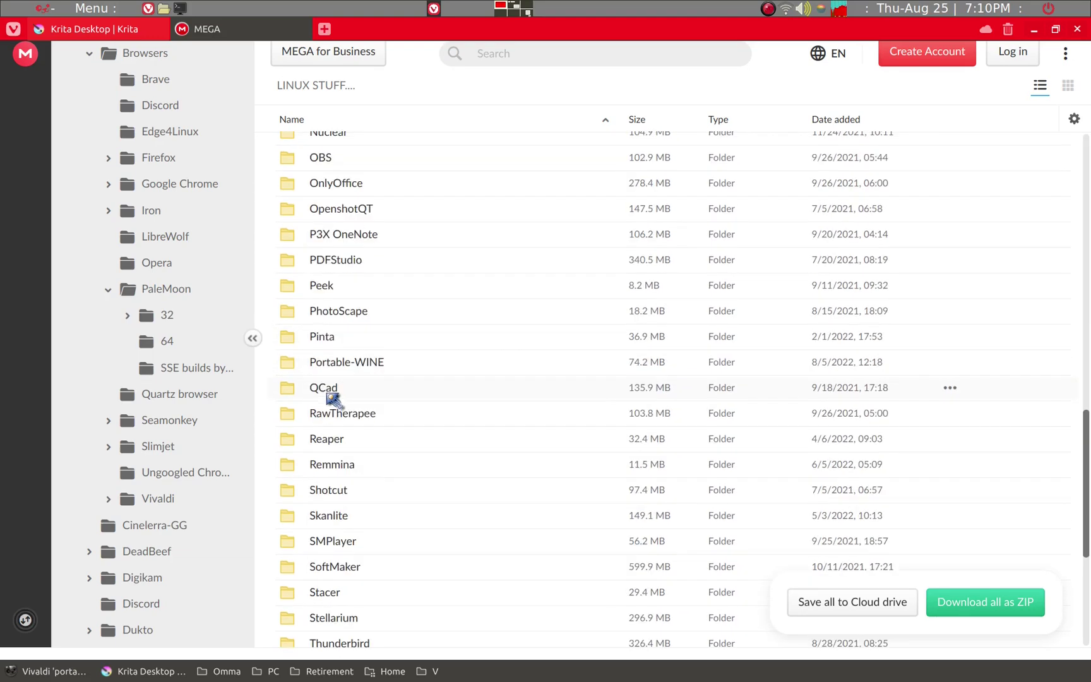
{"action": "scroll", "coordinate": [333, 404], "scroll_direction": "down", "scroll_amount": 1}
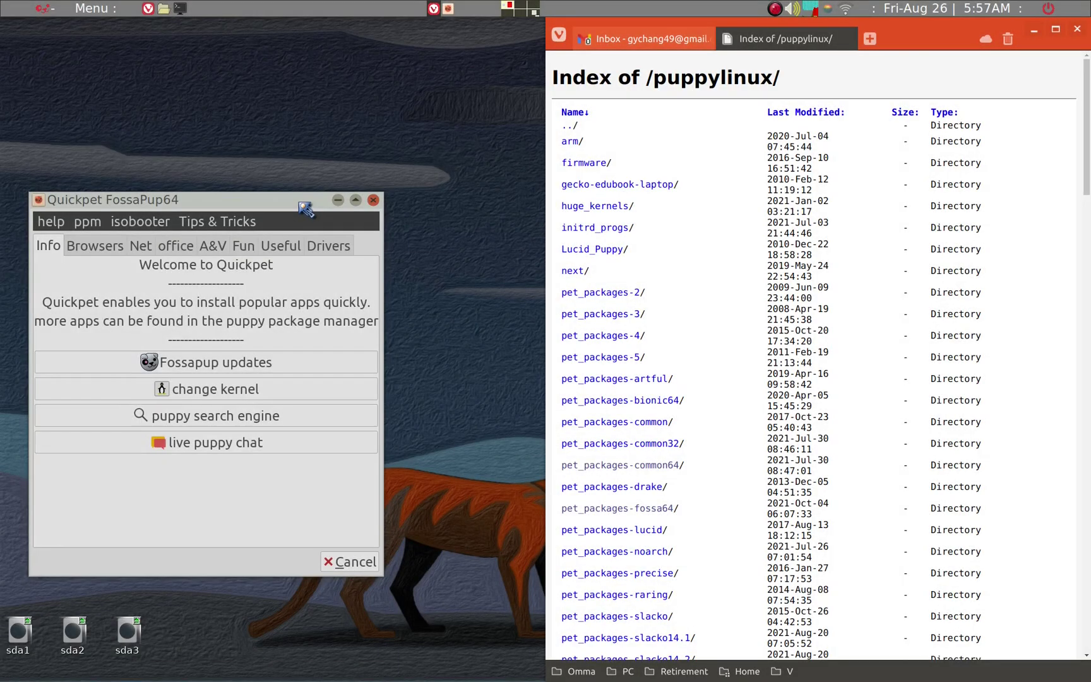
Step: Bring the Quickpet FossaPup64 window in front of the Vivaldi browser
{"action": "left_click", "coordinate": [306, 209]}
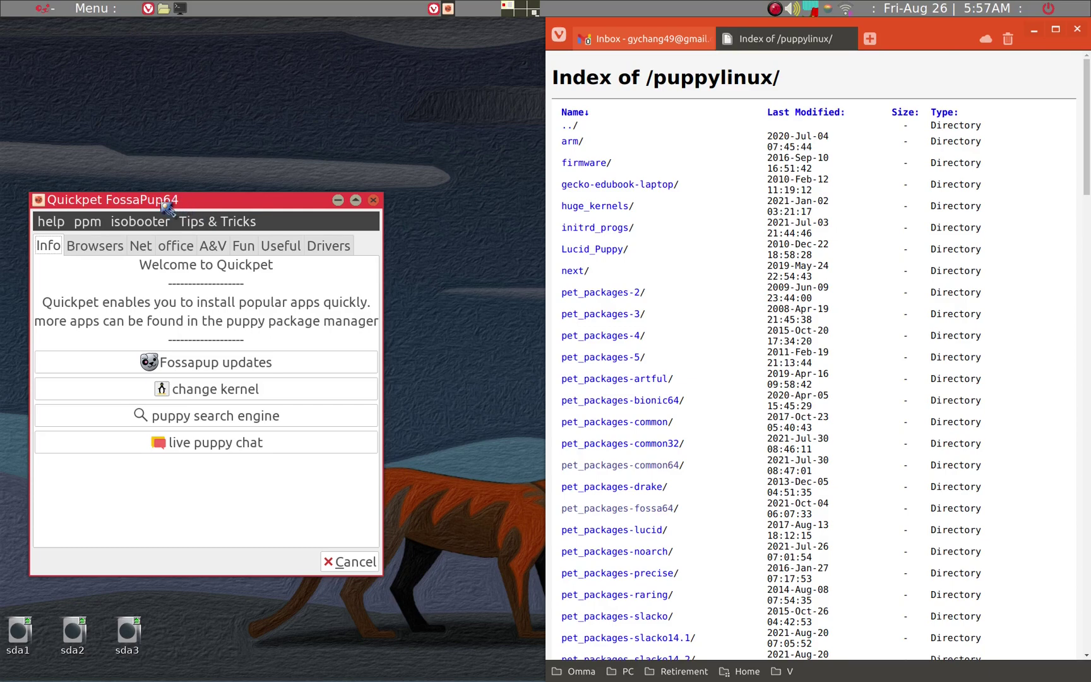
Step: Apply the Fossapup updates, dismiss the recent-fixes notice, and shift the Quickpet window aside
{"action": "left_click", "coordinate": [224, 362]}
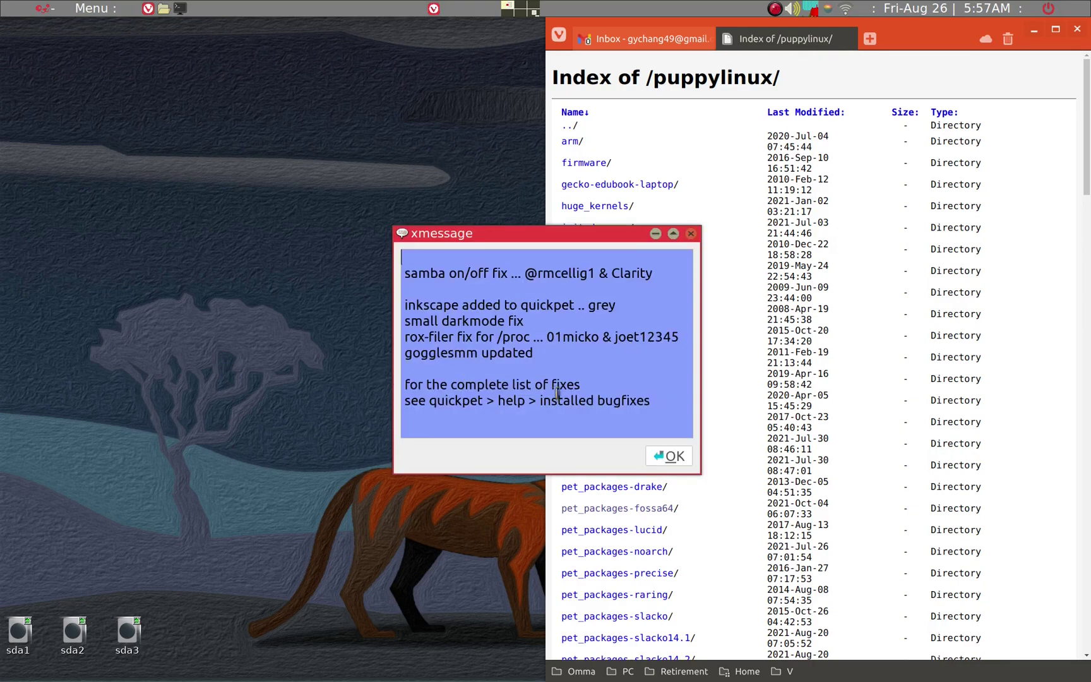
{"action": "left_click", "coordinate": [669, 456]}
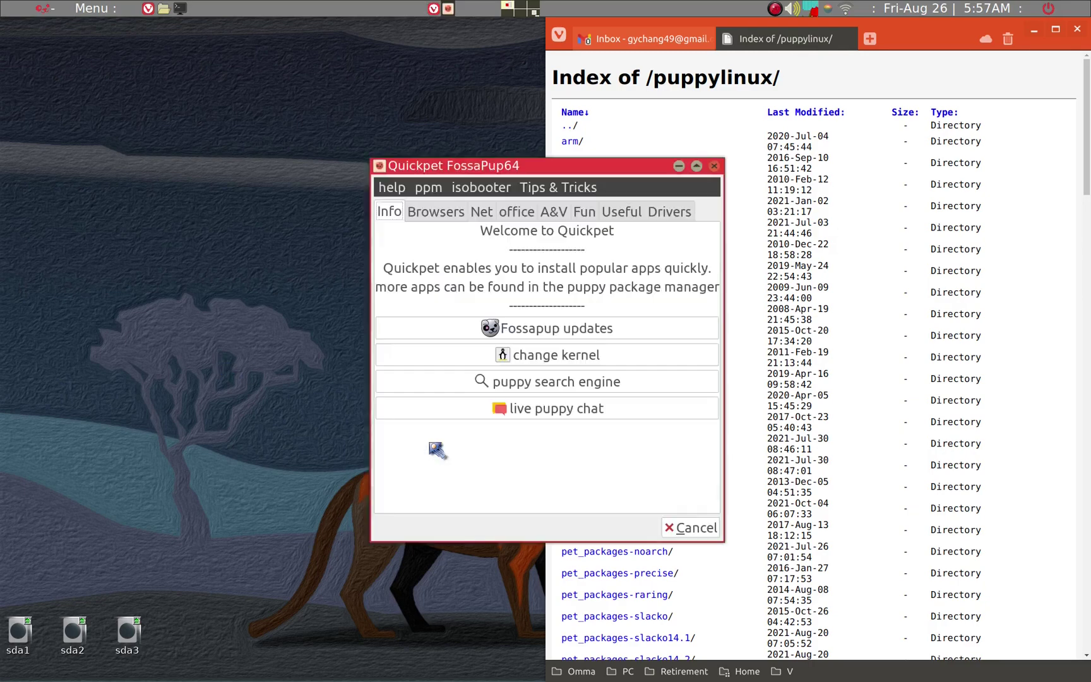
{"action": "left_click_drag", "start_coordinate": [464, 166], "coordinate": [175, 182]}
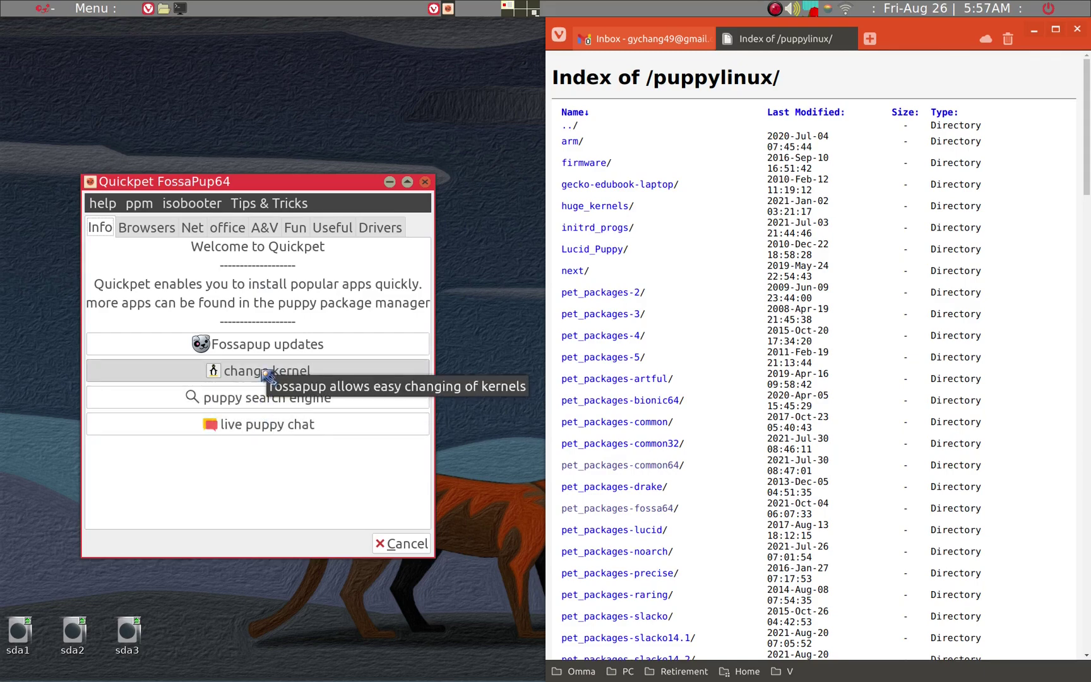
Step: Browse the Browsers and office apps, then review and cancel the LibreOffice SFS package list
{"action": "left_click", "coordinate": [161, 238]}
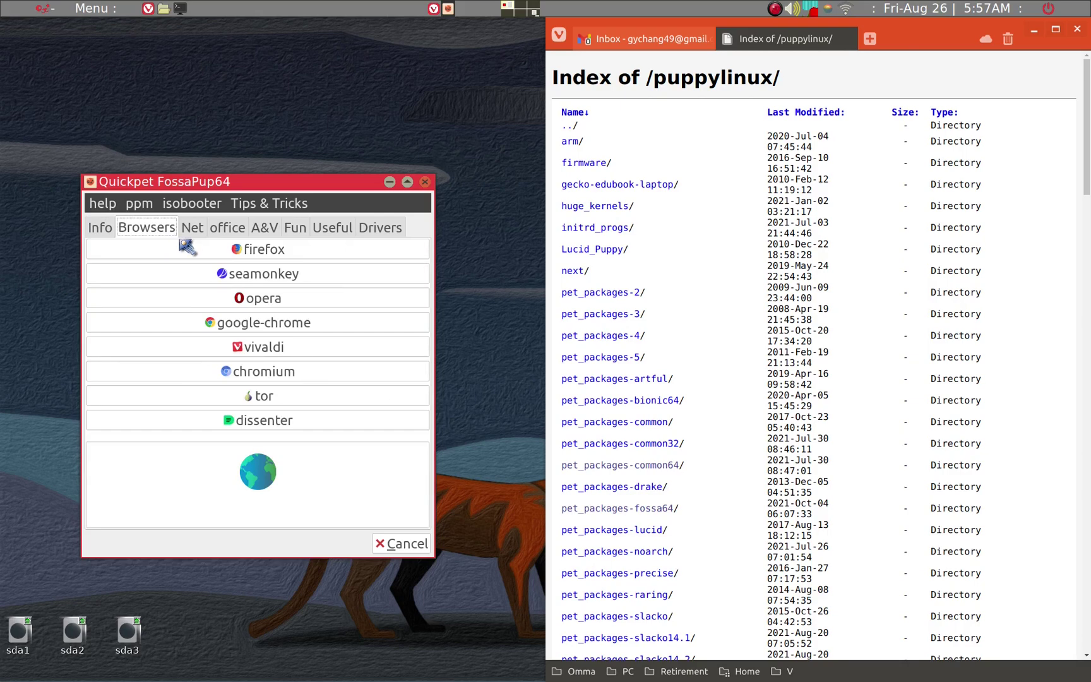
{"action": "left_click", "coordinate": [214, 231]}
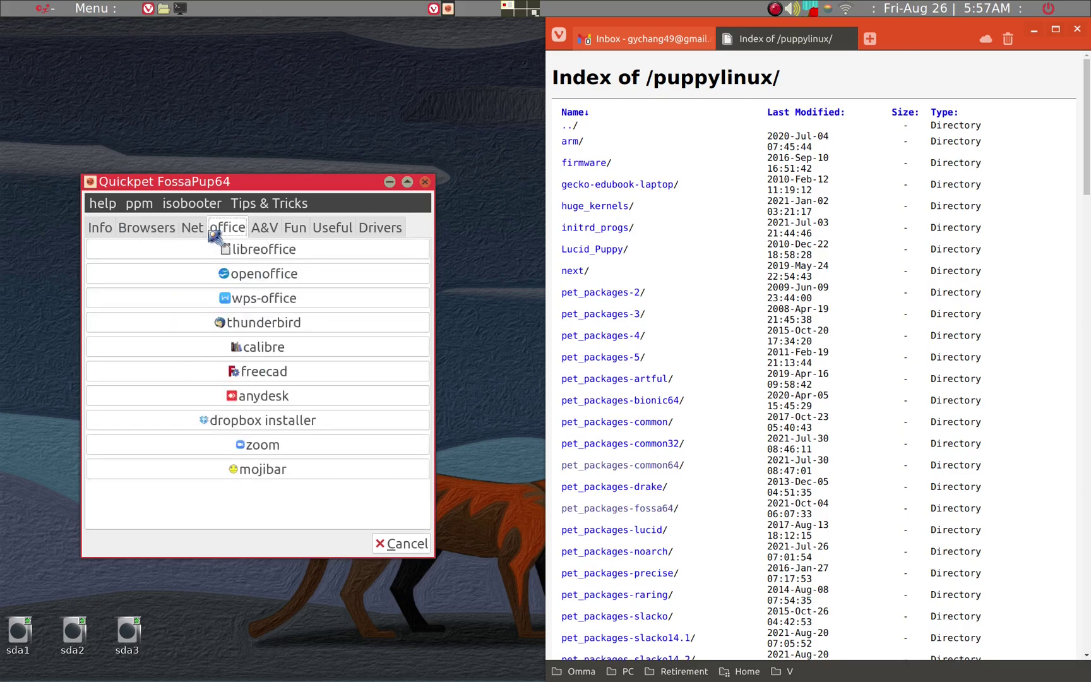
{"action": "left_click", "coordinate": [285, 257]}
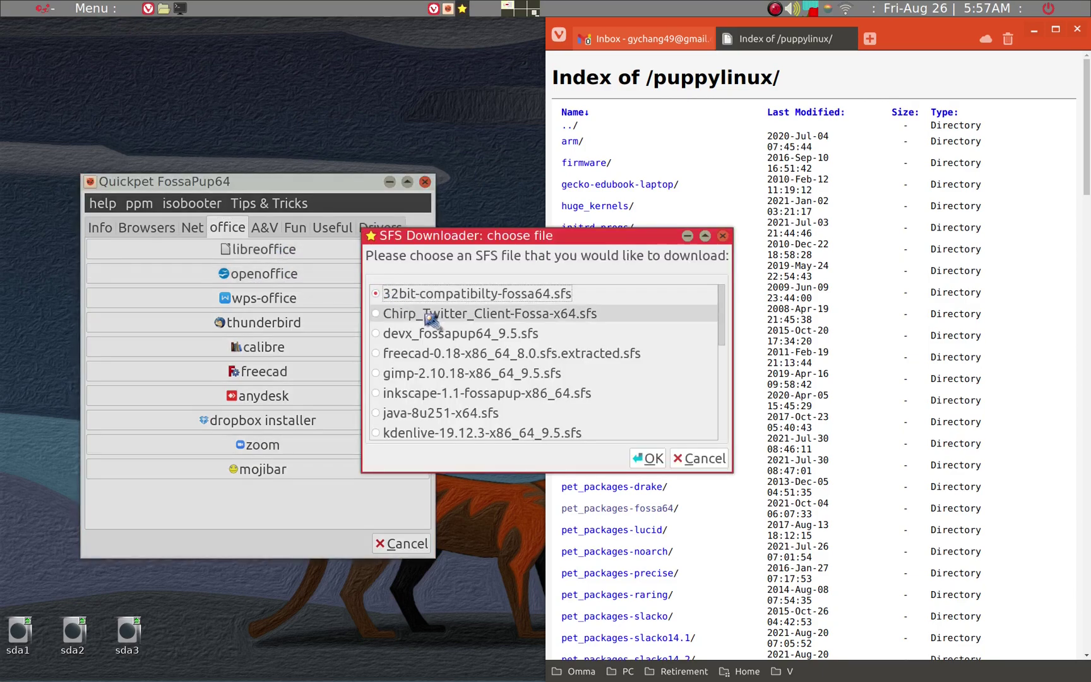
{"action": "scroll", "coordinate": [468, 372], "scroll_direction": "down", "scroll_amount": 1}
{"action": "scroll", "coordinate": [469, 372], "scroll_direction": "down", "scroll_amount": 3}
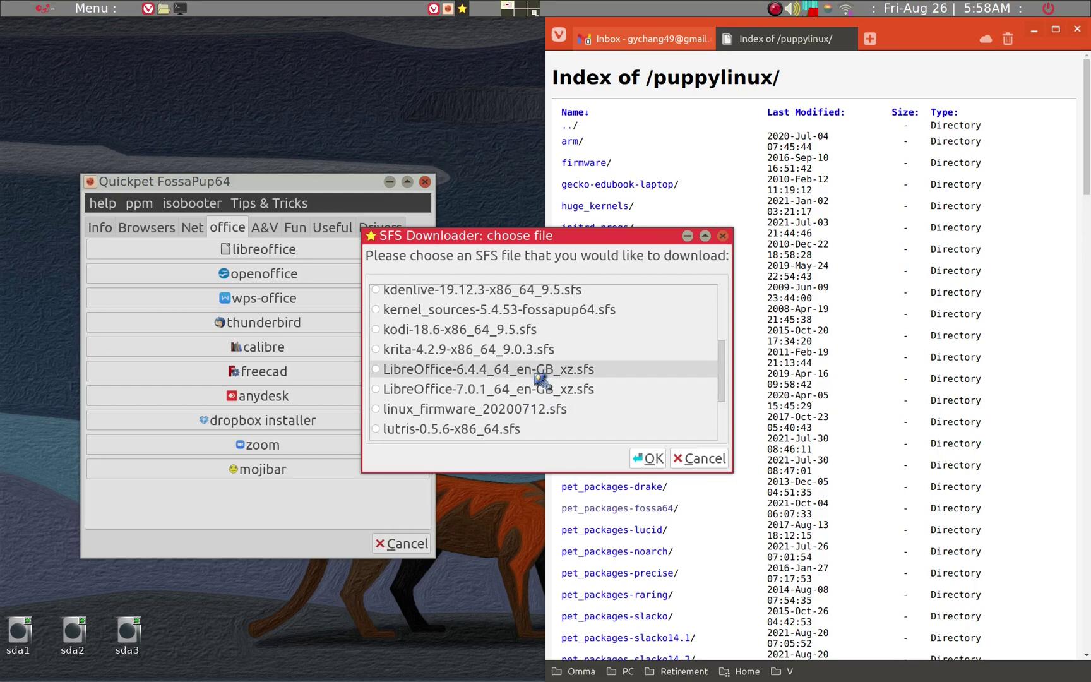
{"action": "scroll", "coordinate": [546, 389], "scroll_direction": "down", "scroll_amount": 1}
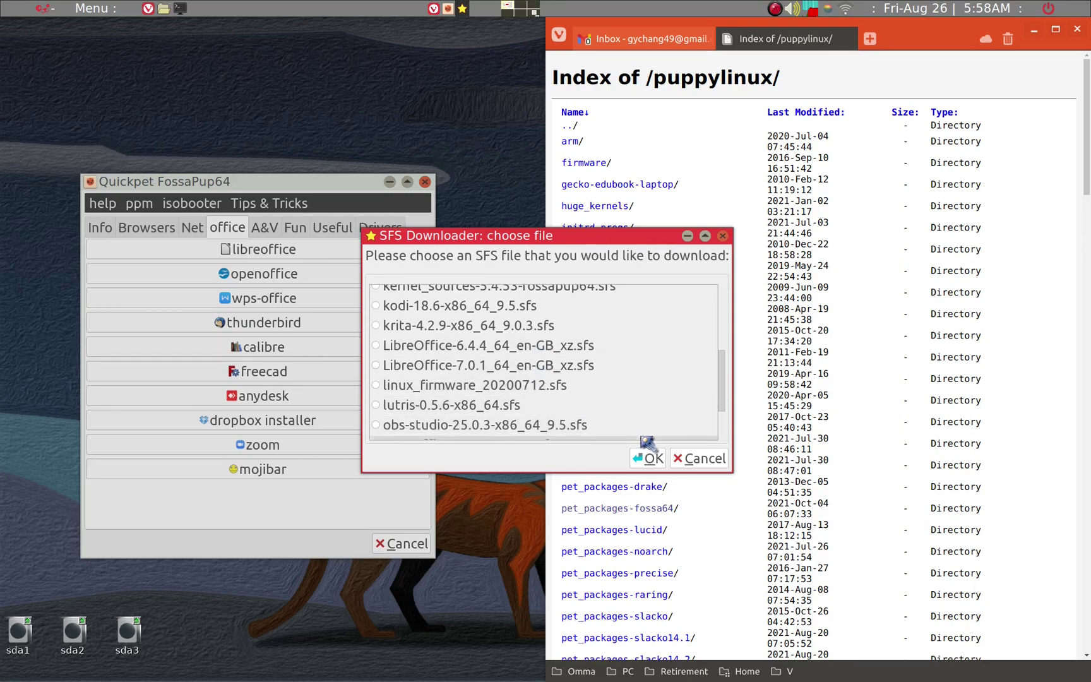
{"action": "left_click", "coordinate": [703, 460]}
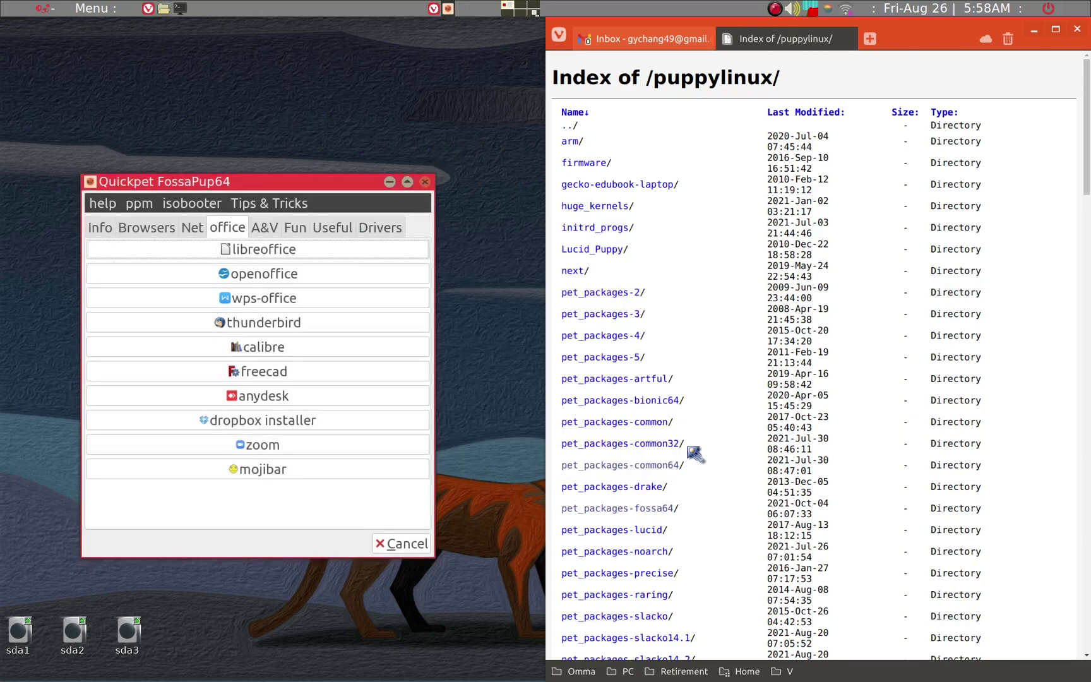
Step: Look through the A&V, Fun and Drivers categories, then close Quickpet without installing
{"action": "left_click", "coordinate": [264, 229]}
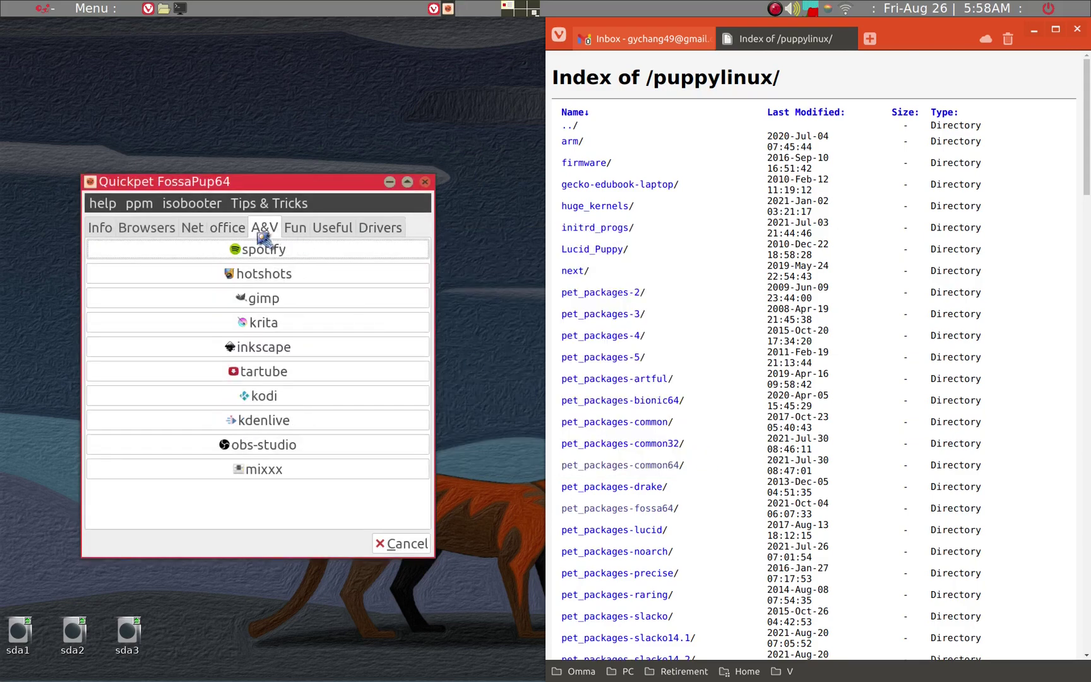
{"action": "left_click", "coordinate": [302, 231]}
{"action": "left_click", "coordinate": [379, 229]}
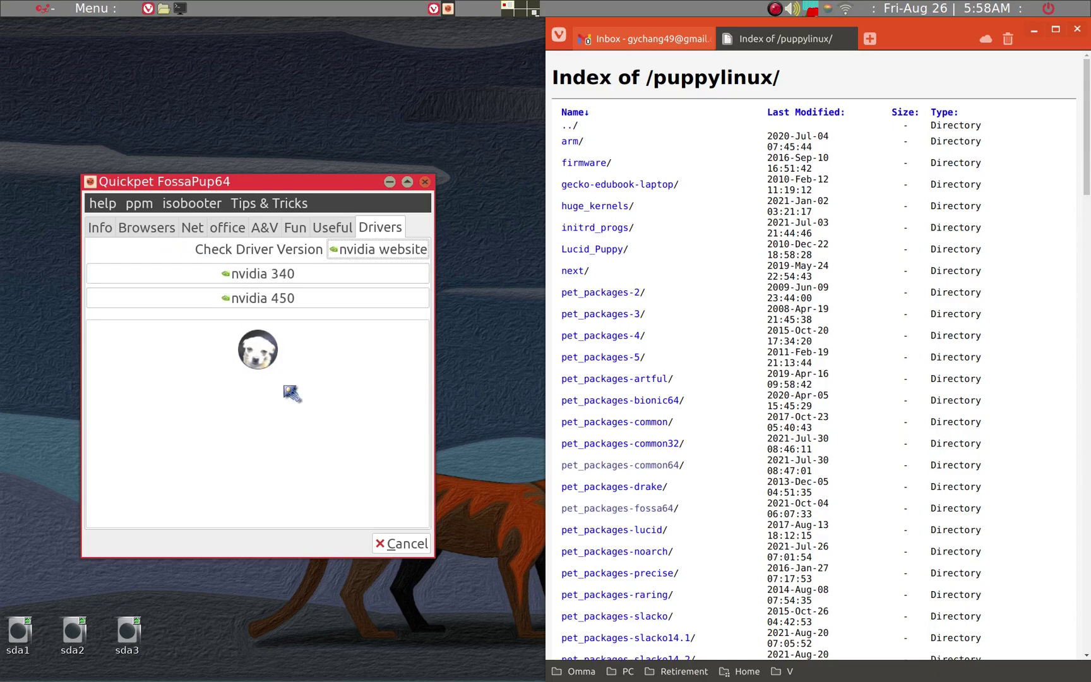
{"action": "left_click", "coordinate": [388, 544]}
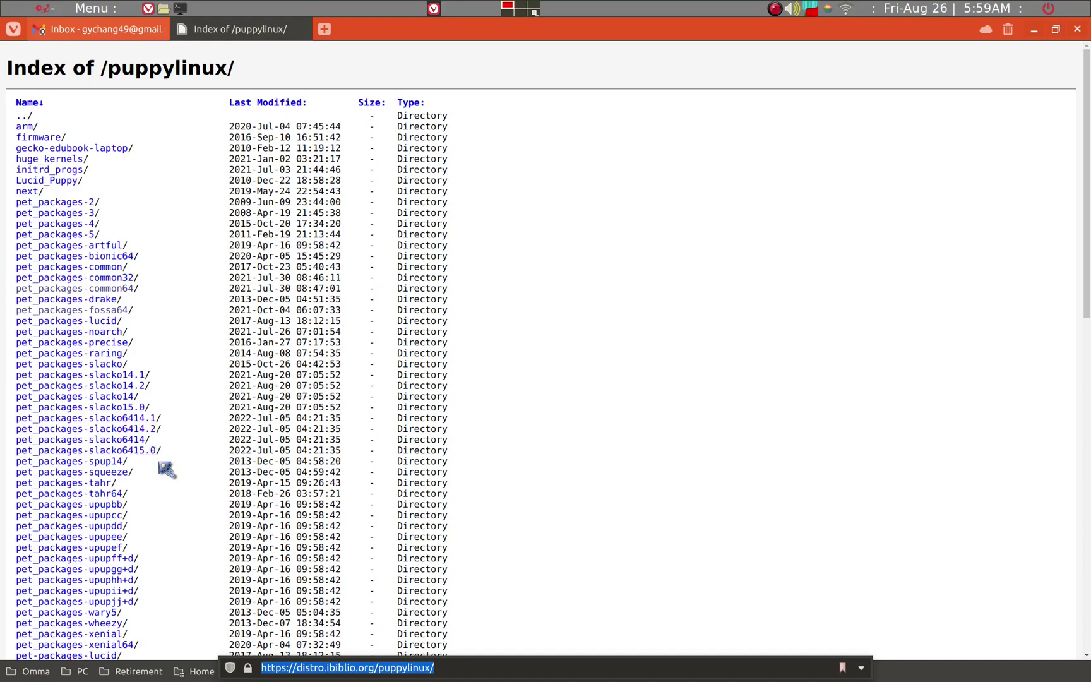
Step: Open the pet_packages-fossa64 directory listing and select the bombermaaan .pet package
{"action": "scroll", "coordinate": [167, 469], "scroll_direction": "down", "scroll_amount": 3}
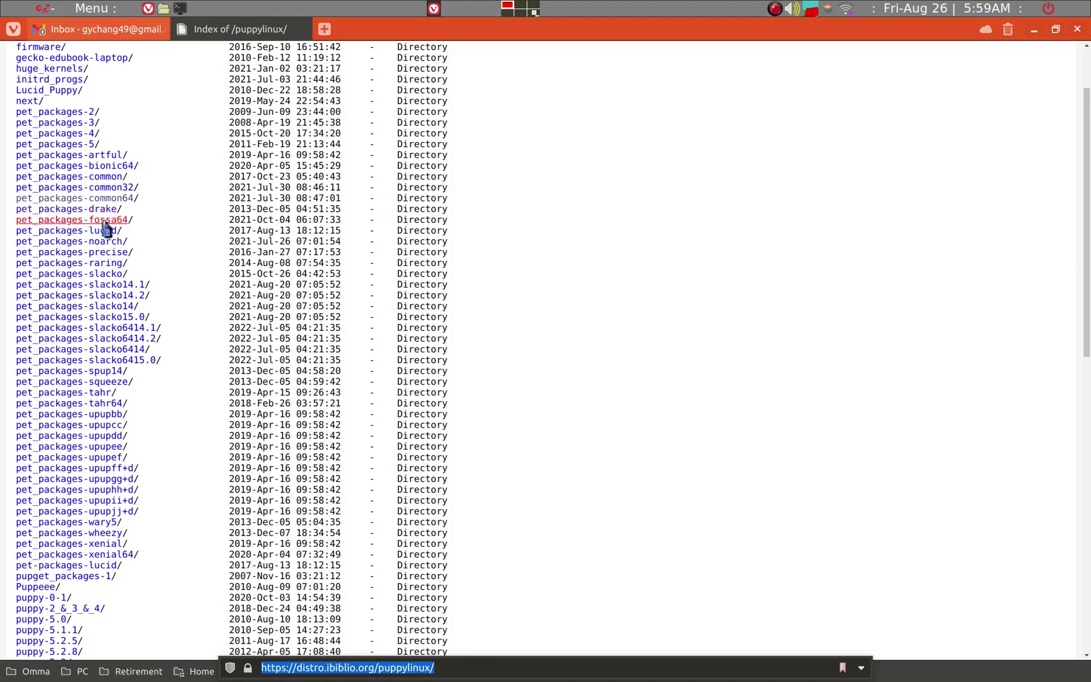
{"action": "left_click", "coordinate": [107, 221]}
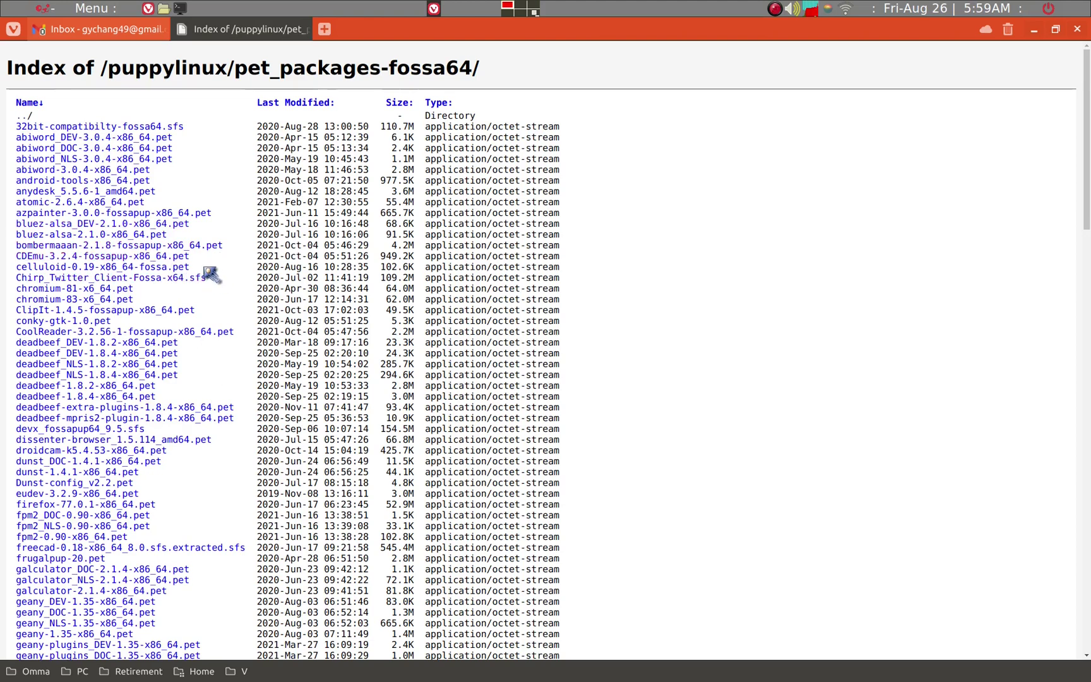
{"action": "left_click", "coordinate": [189, 247]}
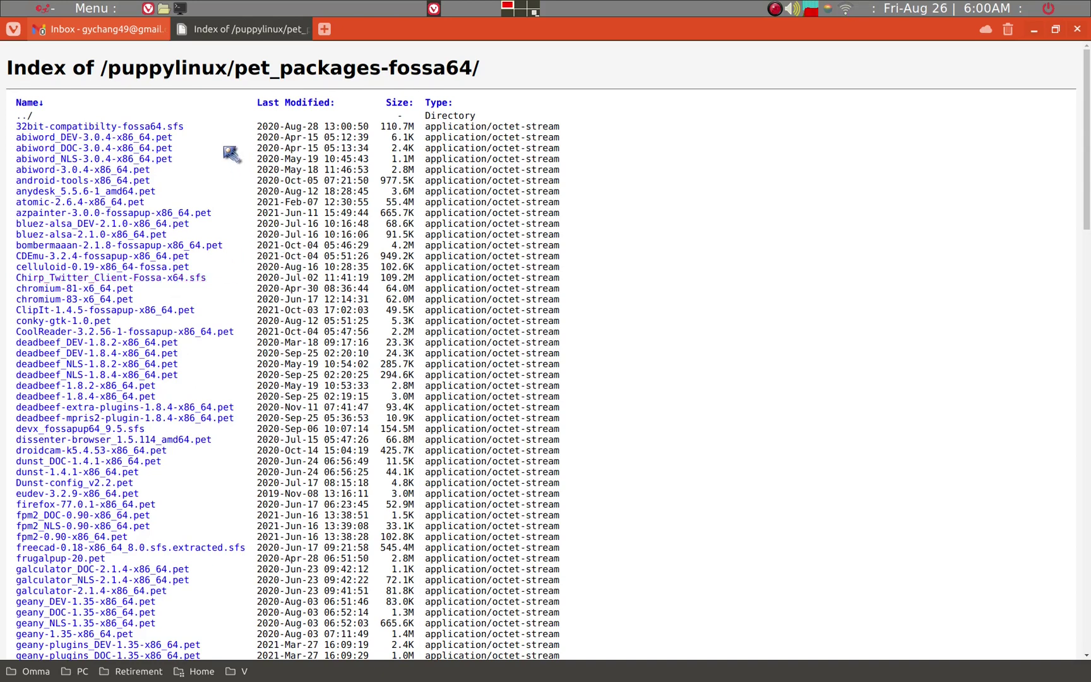
{"action": "left_click", "coordinate": [141, 35]}
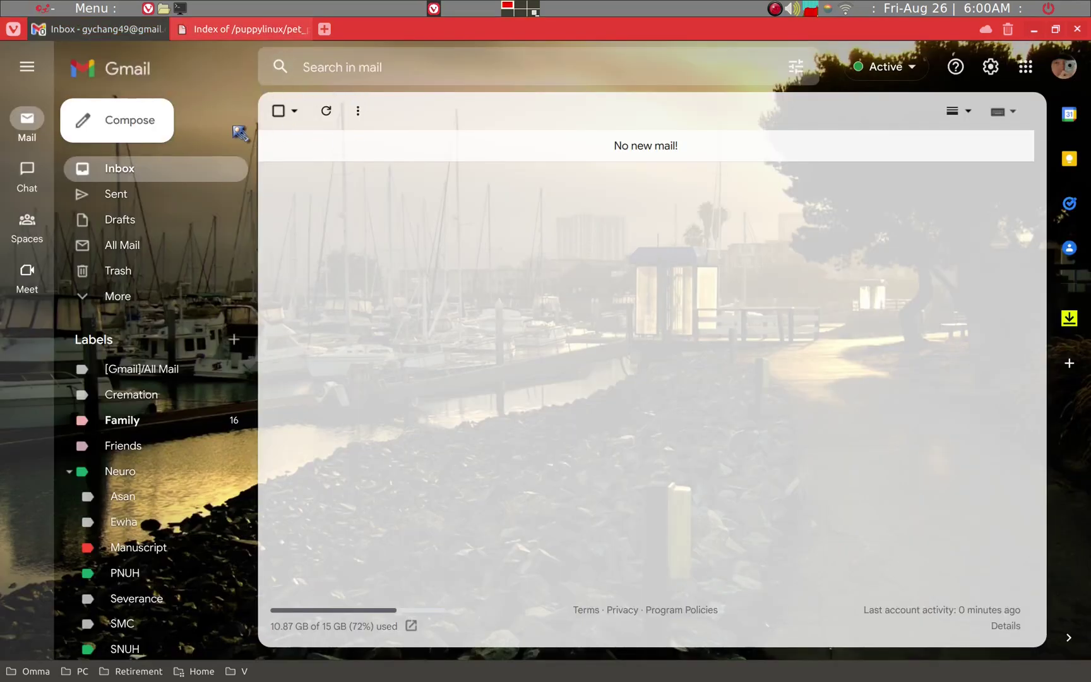
{"action": "mouse_move", "coordinate": [235, 35]}
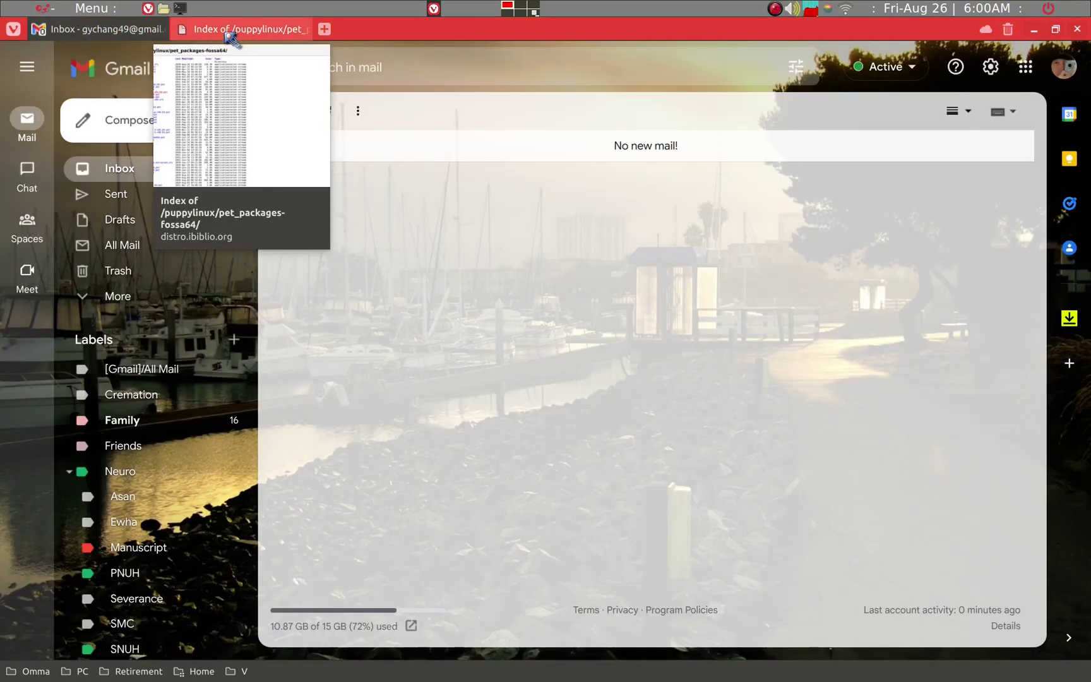
{"action": "left_click", "coordinate": [274, 32]}
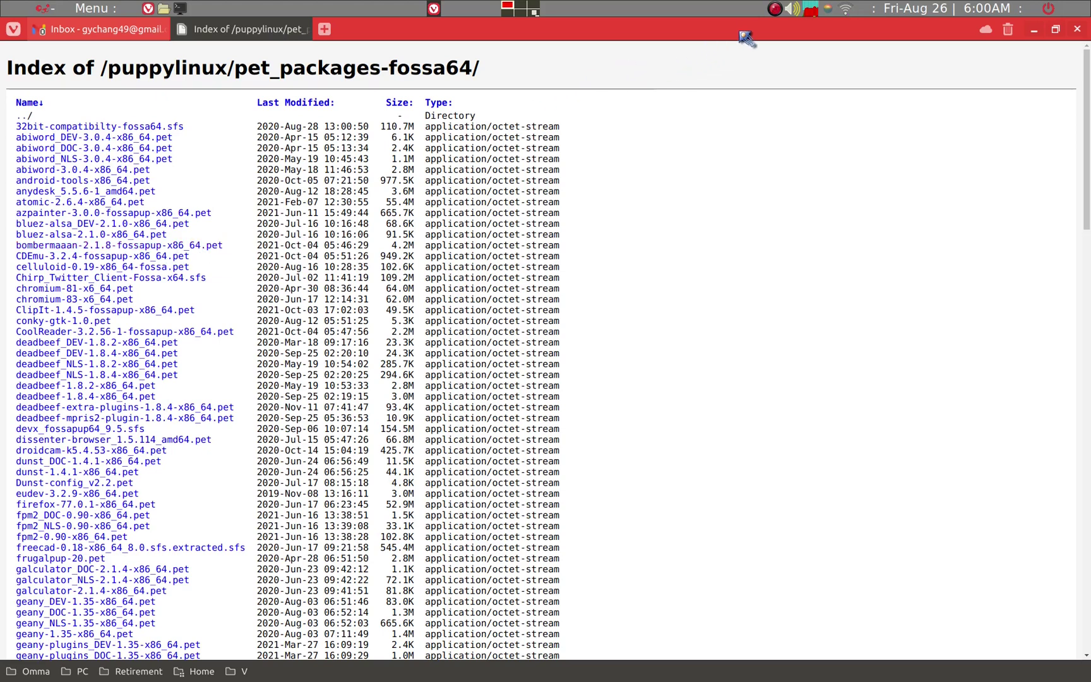
{"action": "left_click", "coordinate": [777, 10]}
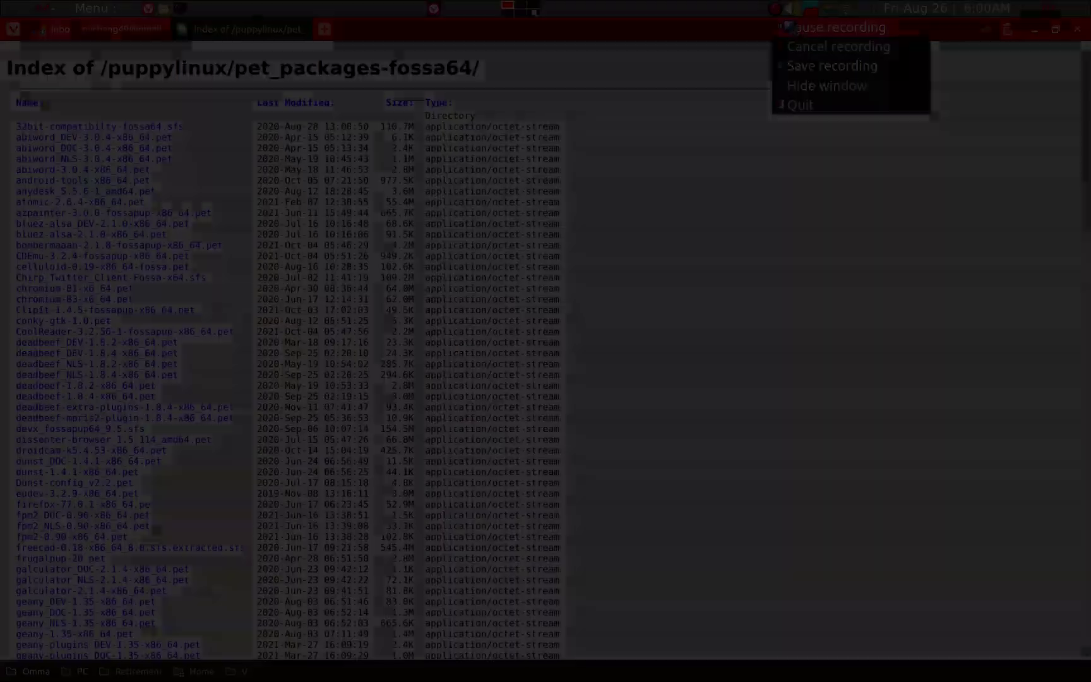